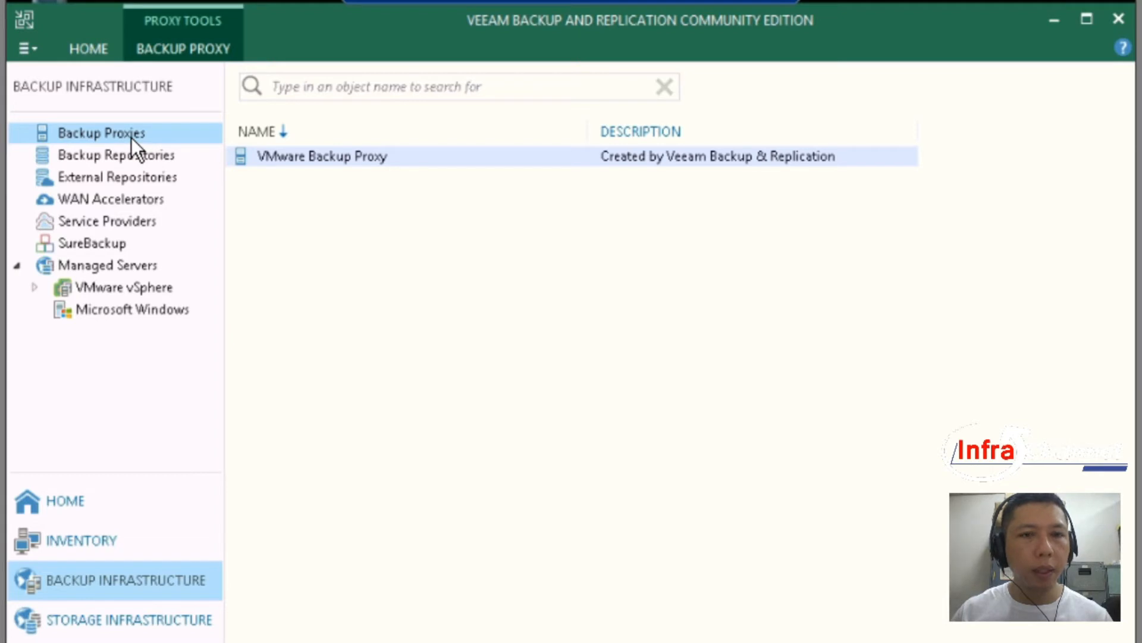
Step: Start adding a new VMware backup proxy and choose 192.168.77.128 as its server
left_click(310, 159)
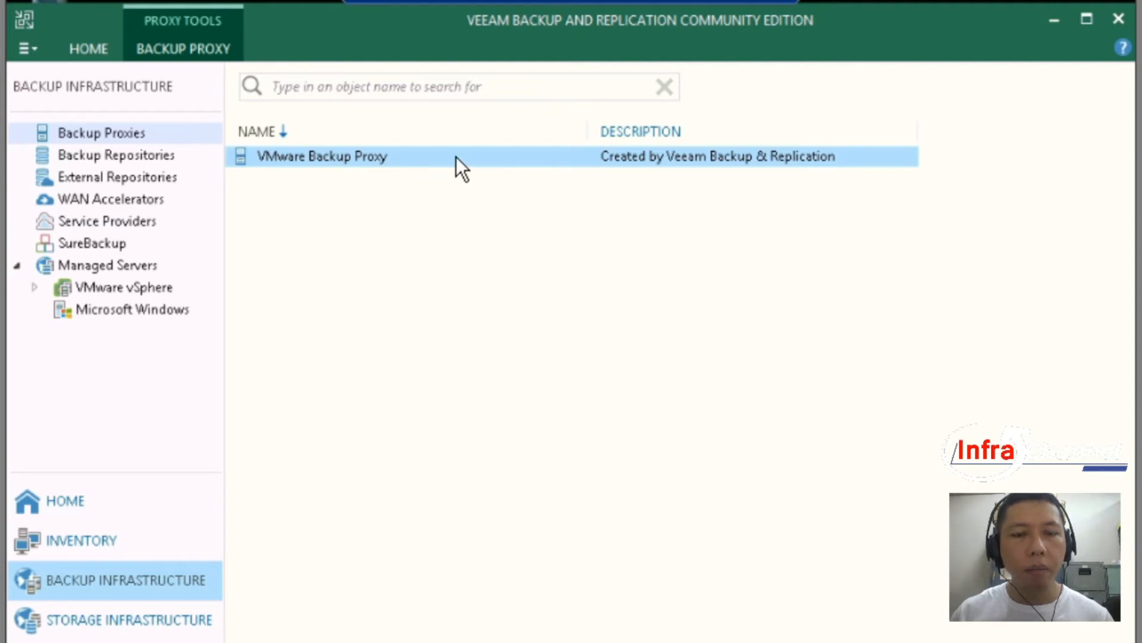
left_click(467, 198)
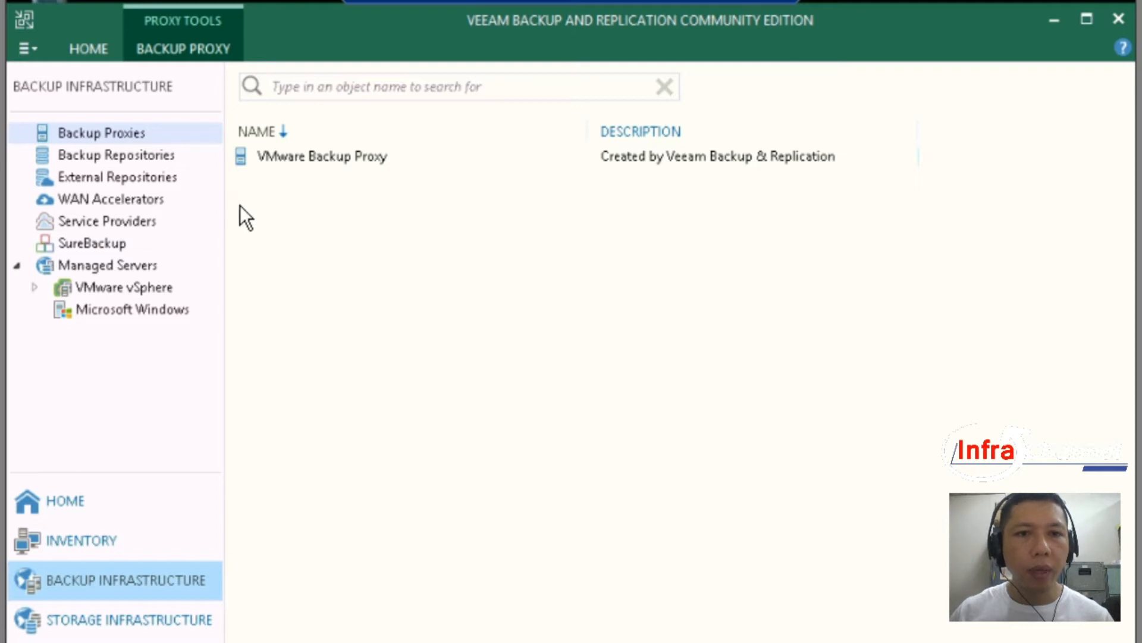
right_click(147, 133)
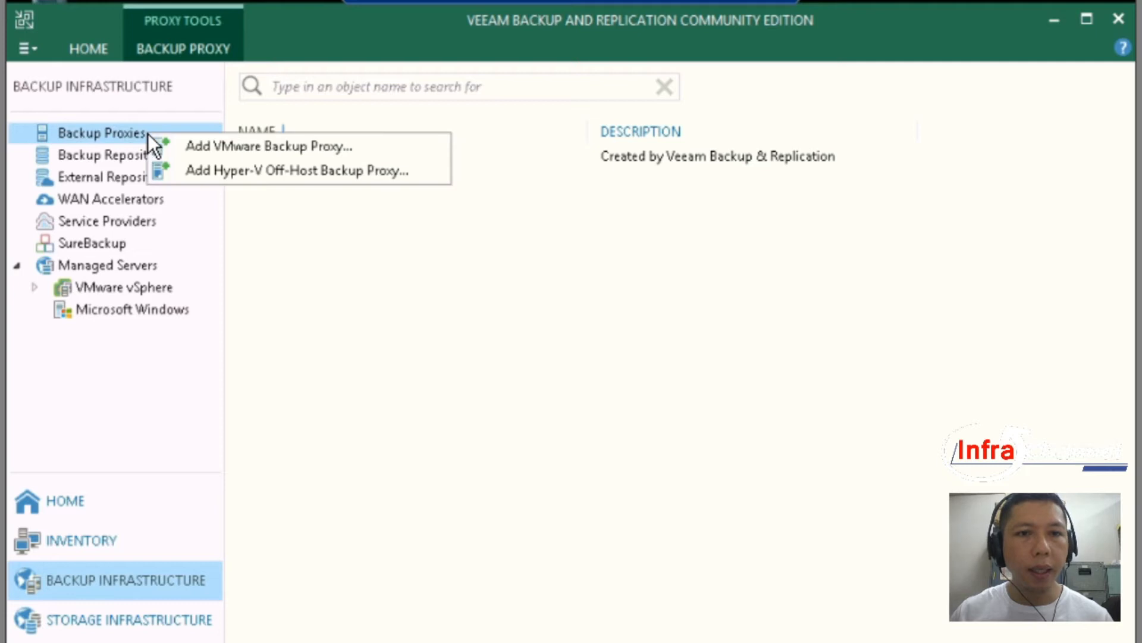
left_click(201, 148)
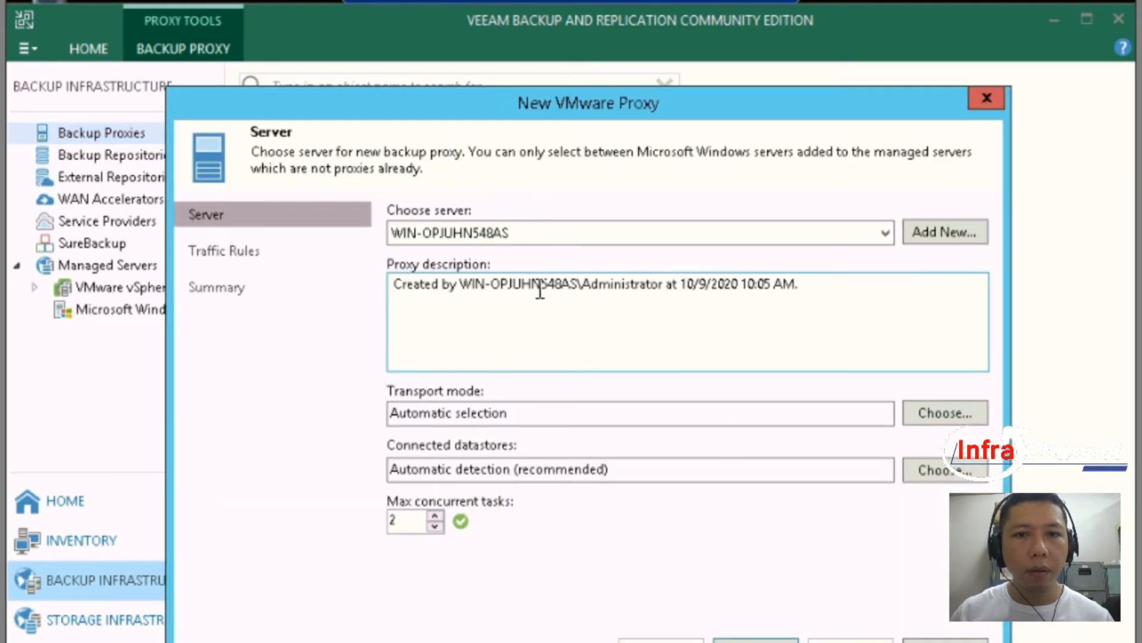
left_click(560, 232)
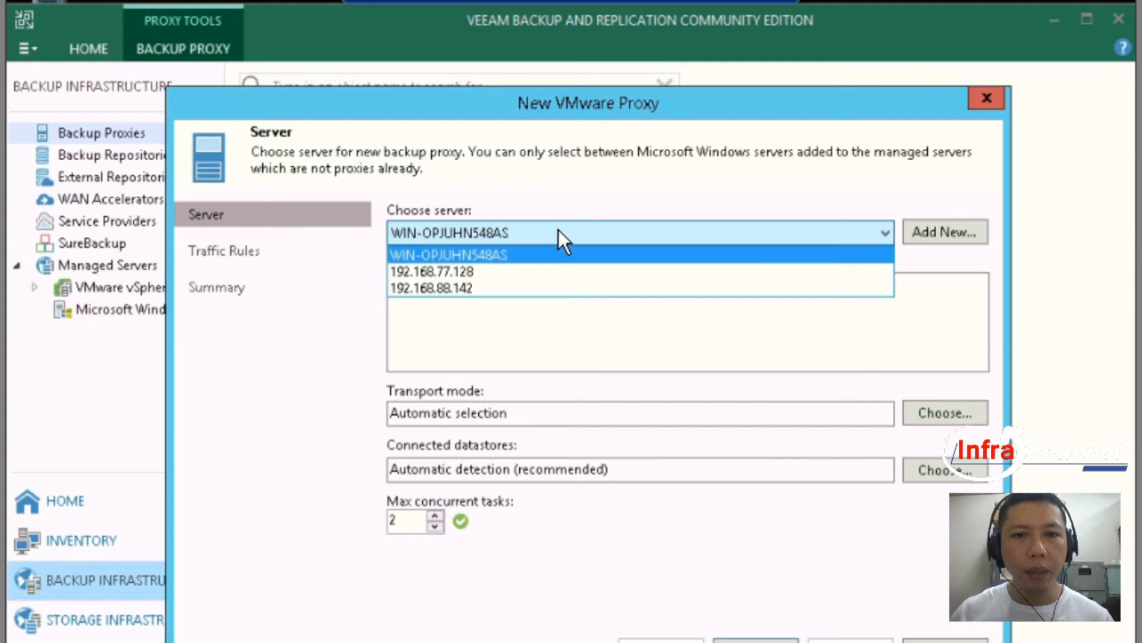
left_click(545, 271)
Step: Replace the proxy description with "Backup Proxy Server"
left_click_drag(857, 291, 318, 302)
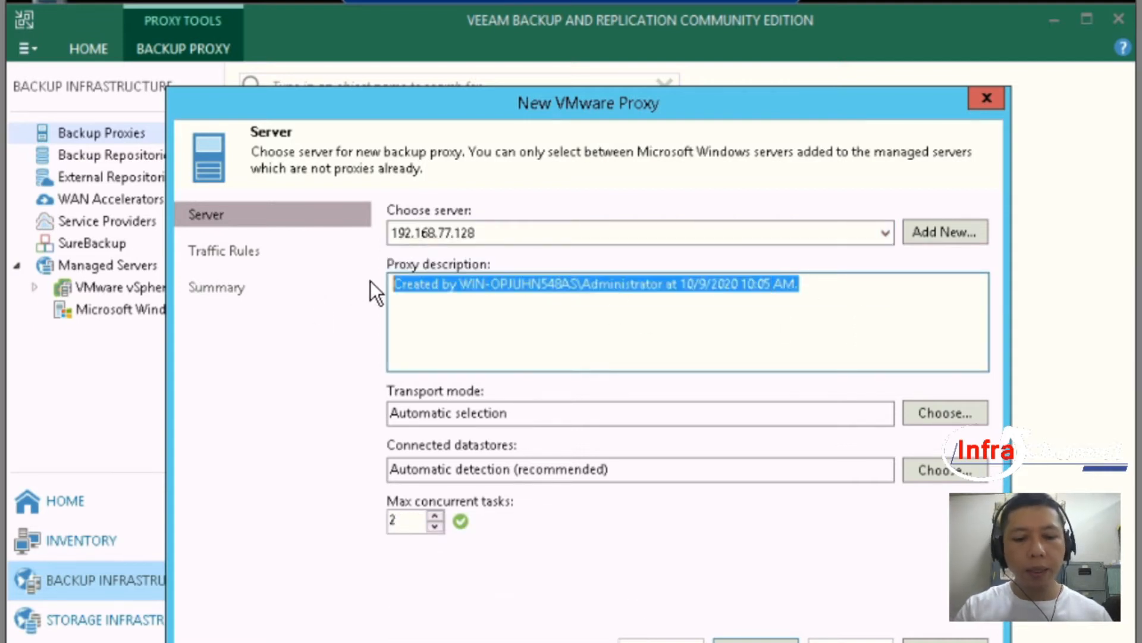
type("Backup ")
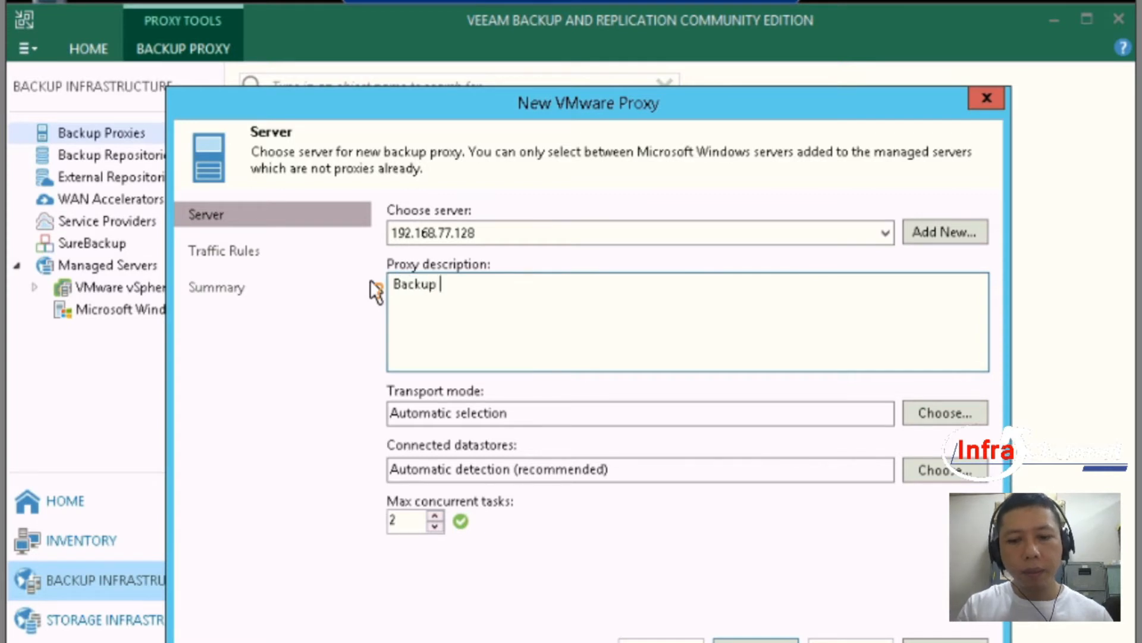
type("Proxy")
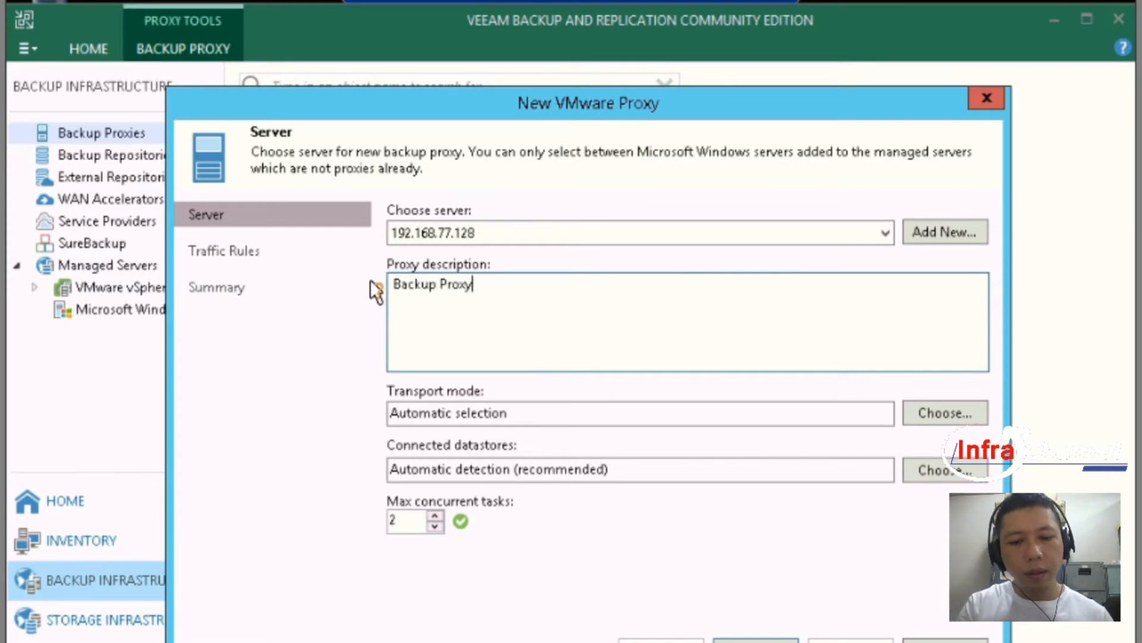
type(" Server")
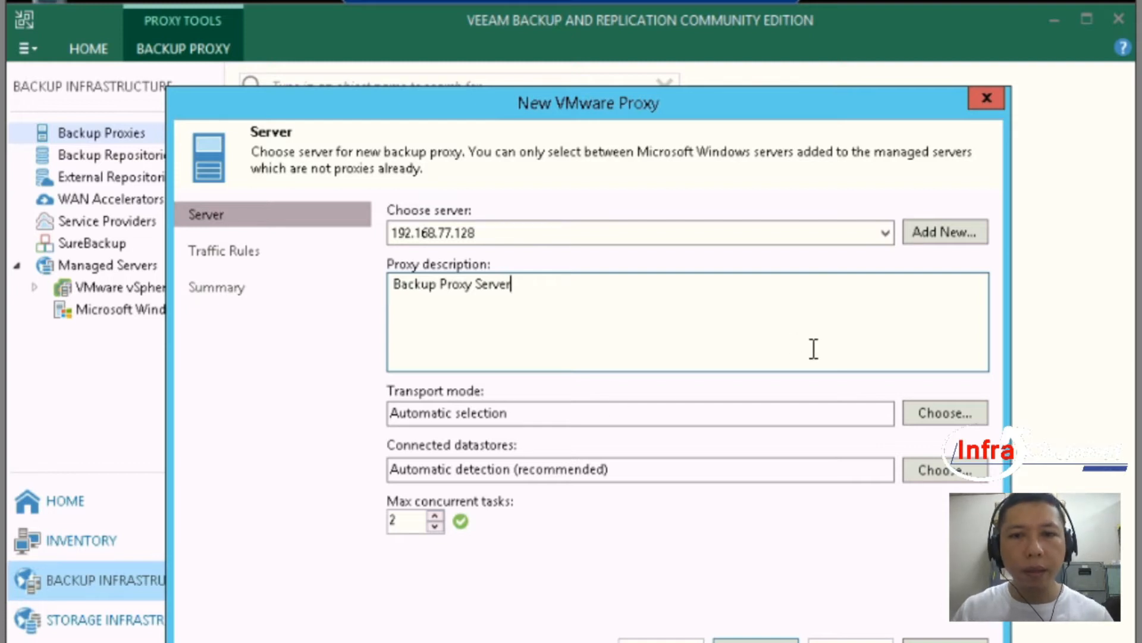
Step: Review the transport mode and connected datastores options, keep both automatic, and proceed to the traffic rules
left_click(983, 415)
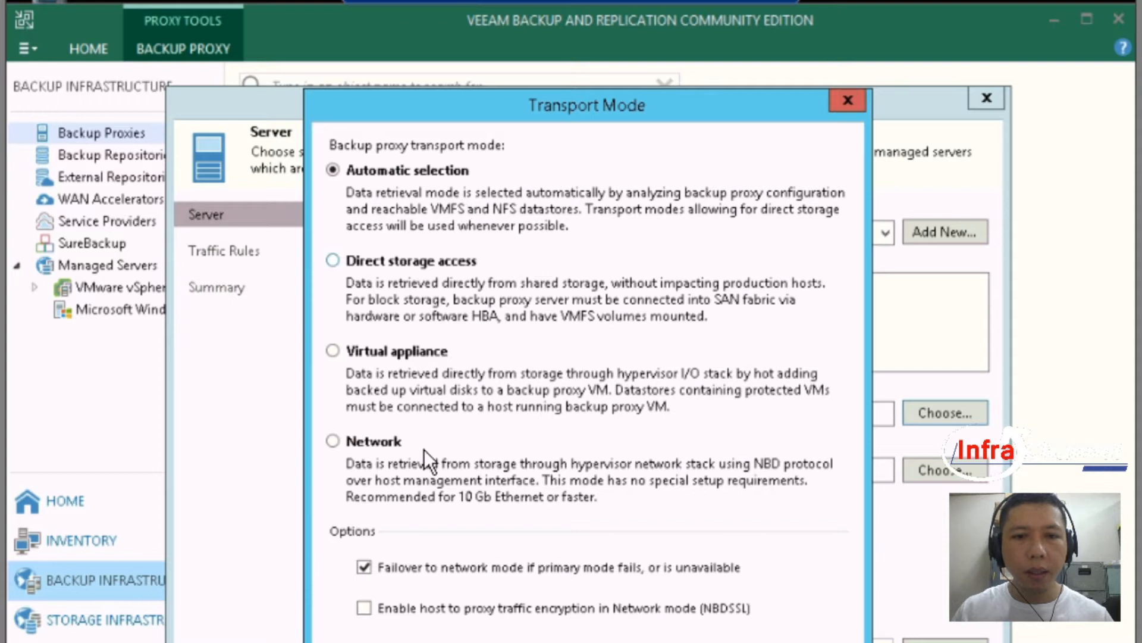
key("Escape")
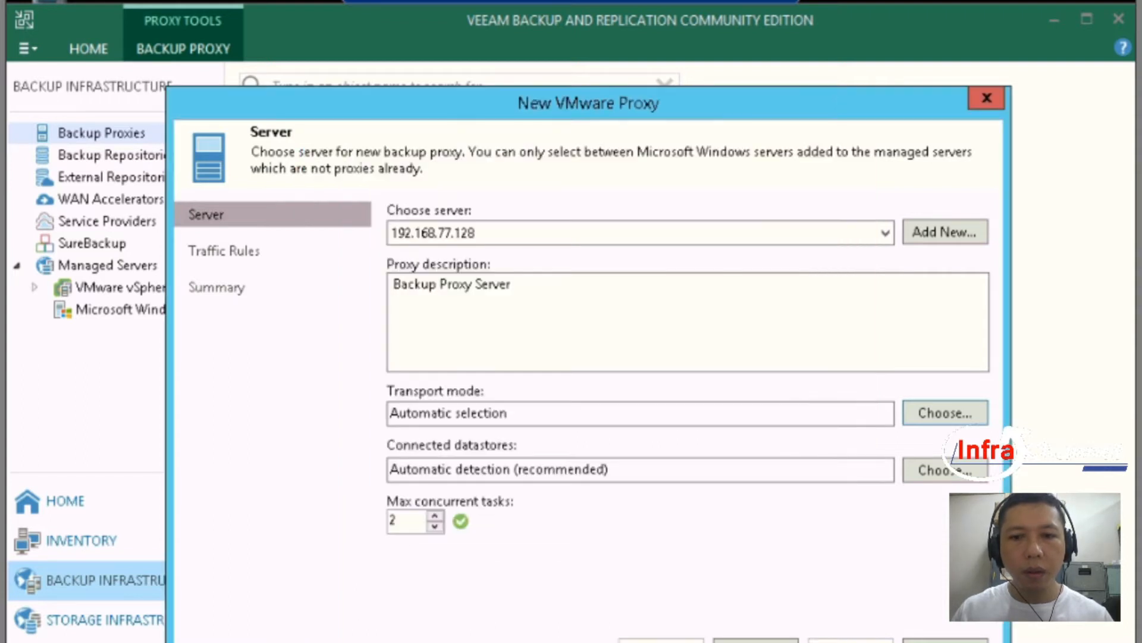
left_click(939, 473)
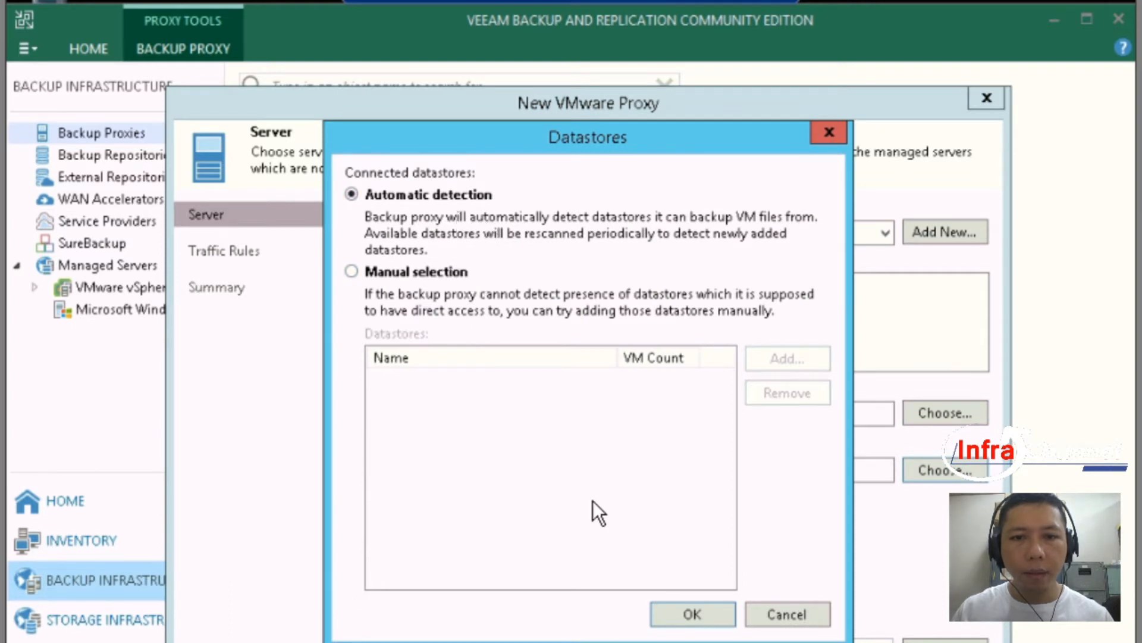
left_click(707, 622)
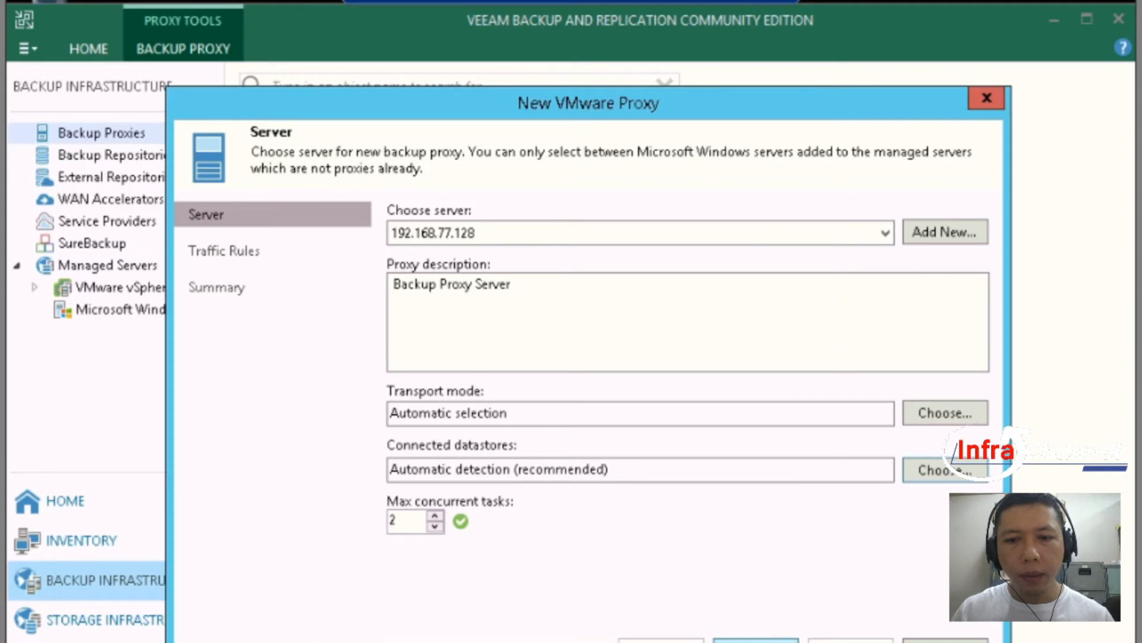
left_click(756, 640)
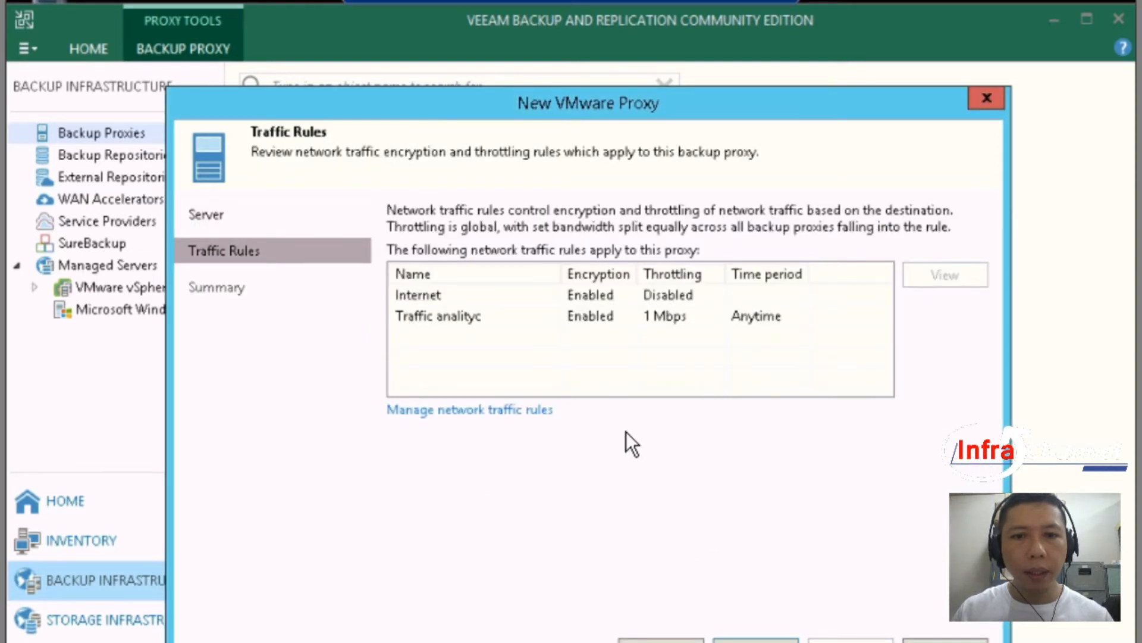
Step: View the Internet network traffic rule, examining its name and its source and target IP address ranges
left_click(422, 289)
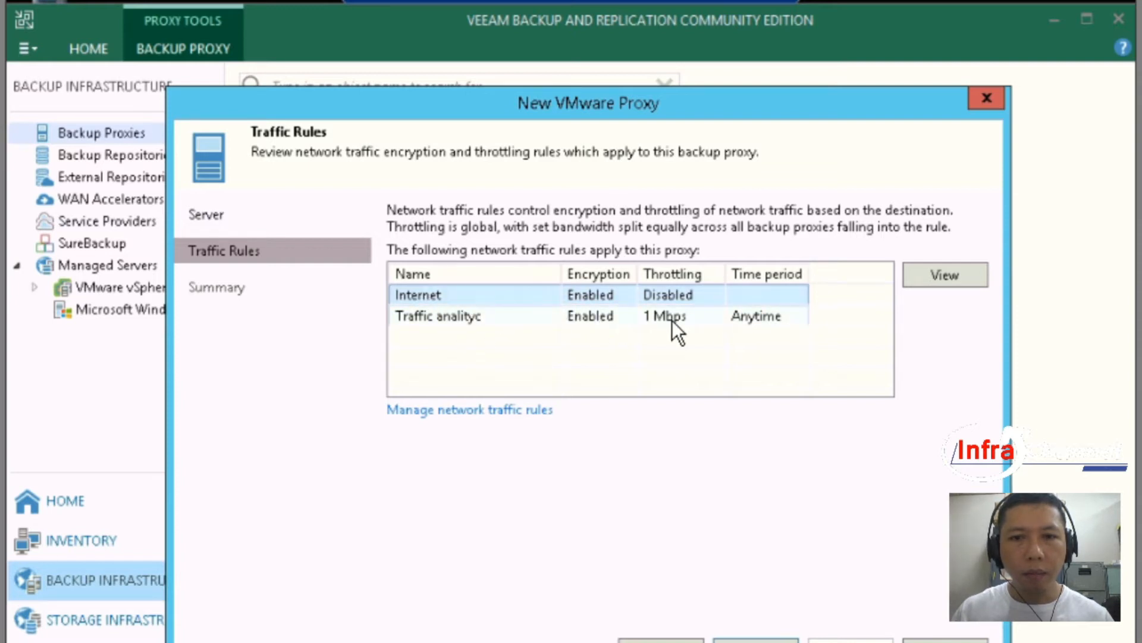
left_click(948, 274)
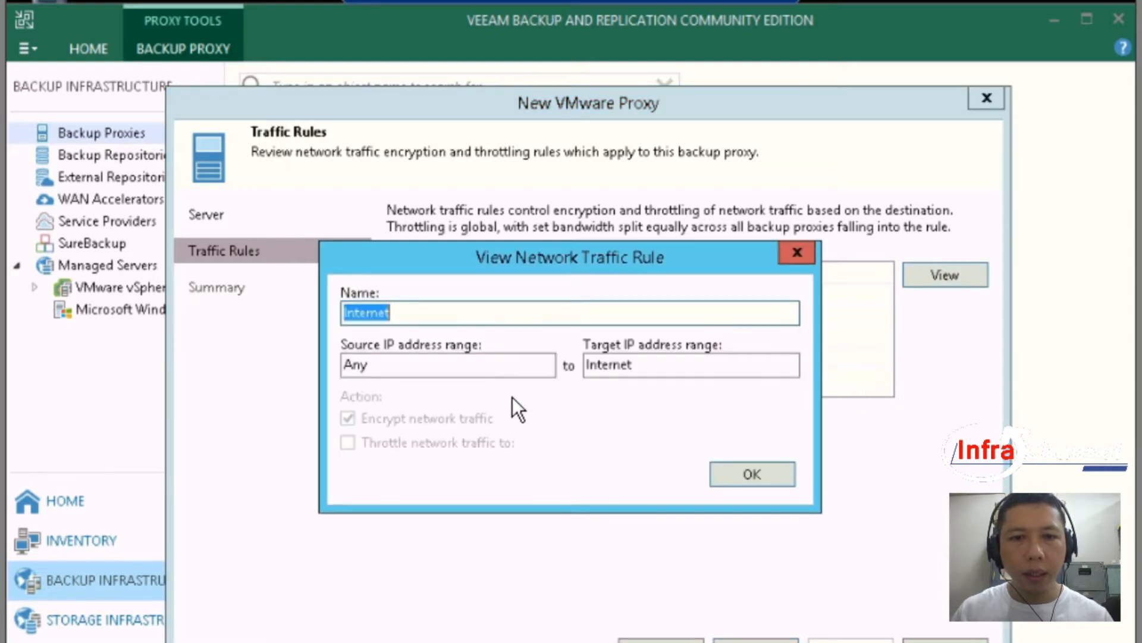
left_click(521, 366)
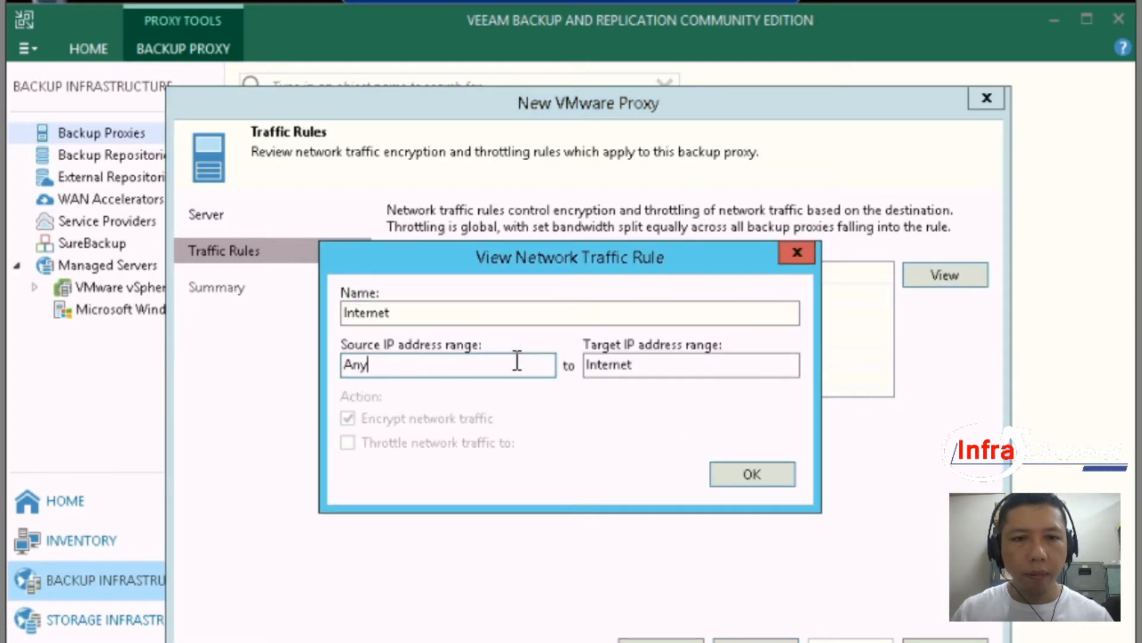
left_click(489, 315)
left_click(476, 364)
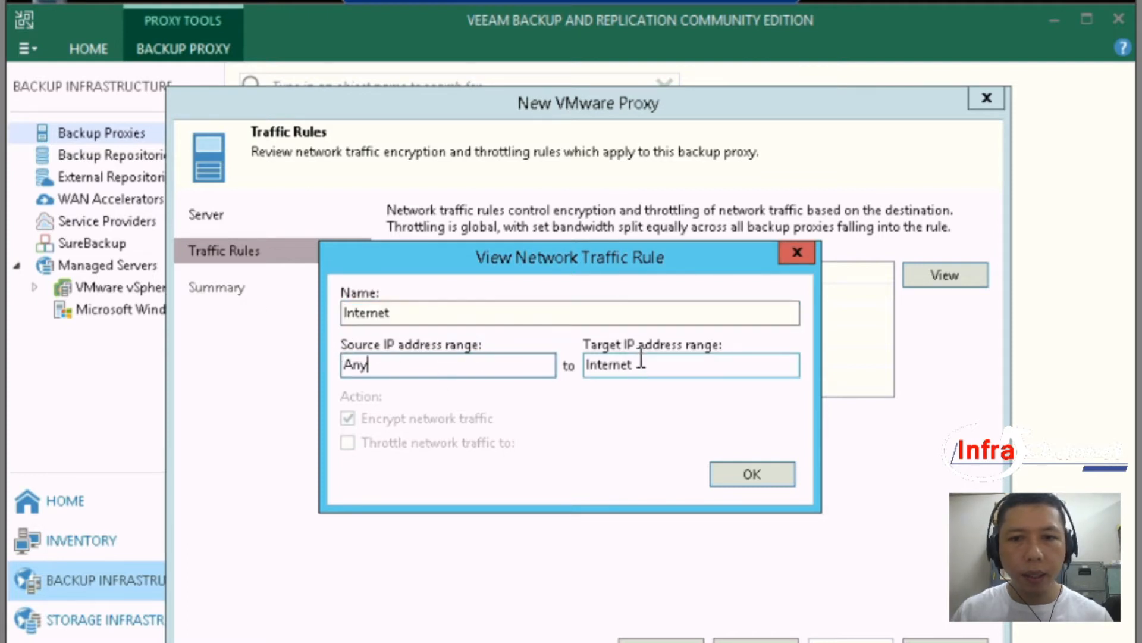
left_click(716, 364)
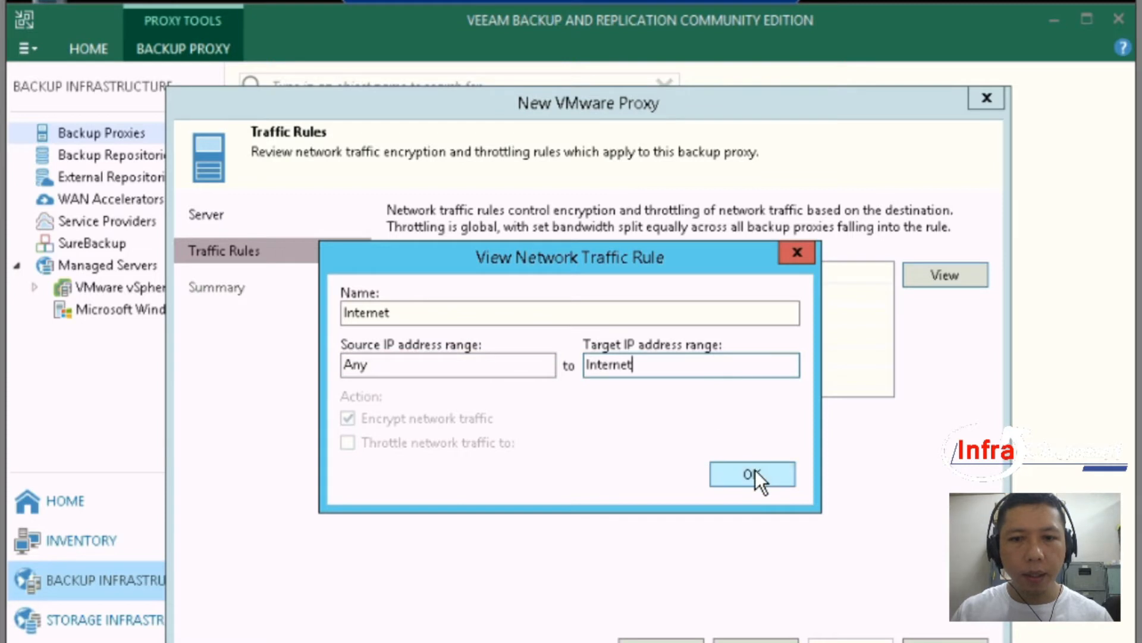
left_click(755, 470)
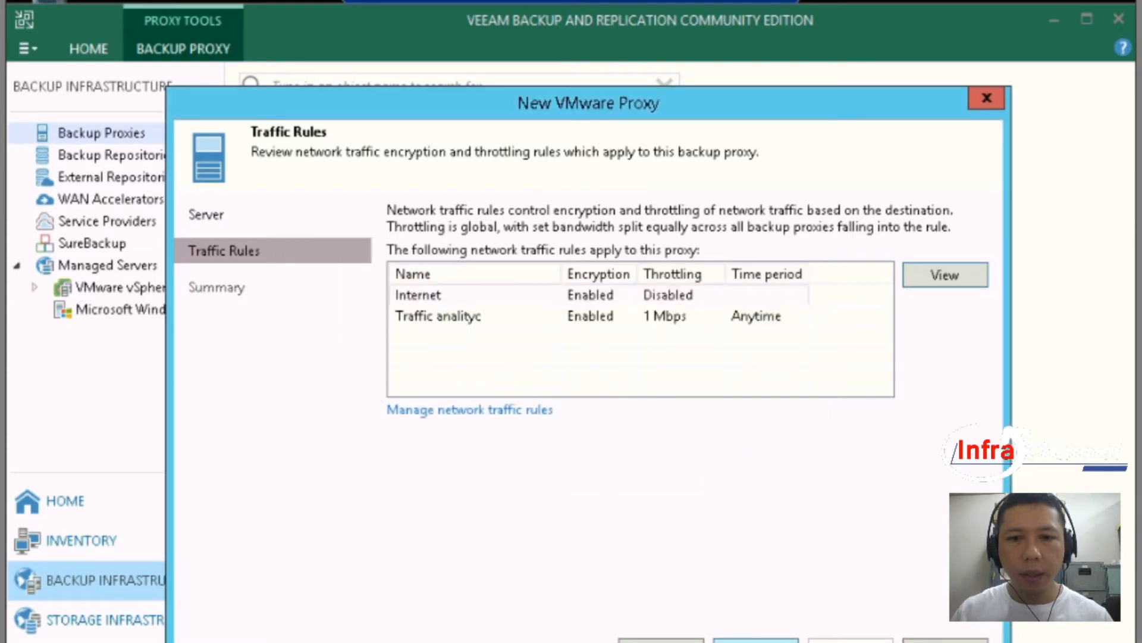
Step: Accept the traffic rules, review the summary and finish creating the VMware proxy
left_click(756, 641)
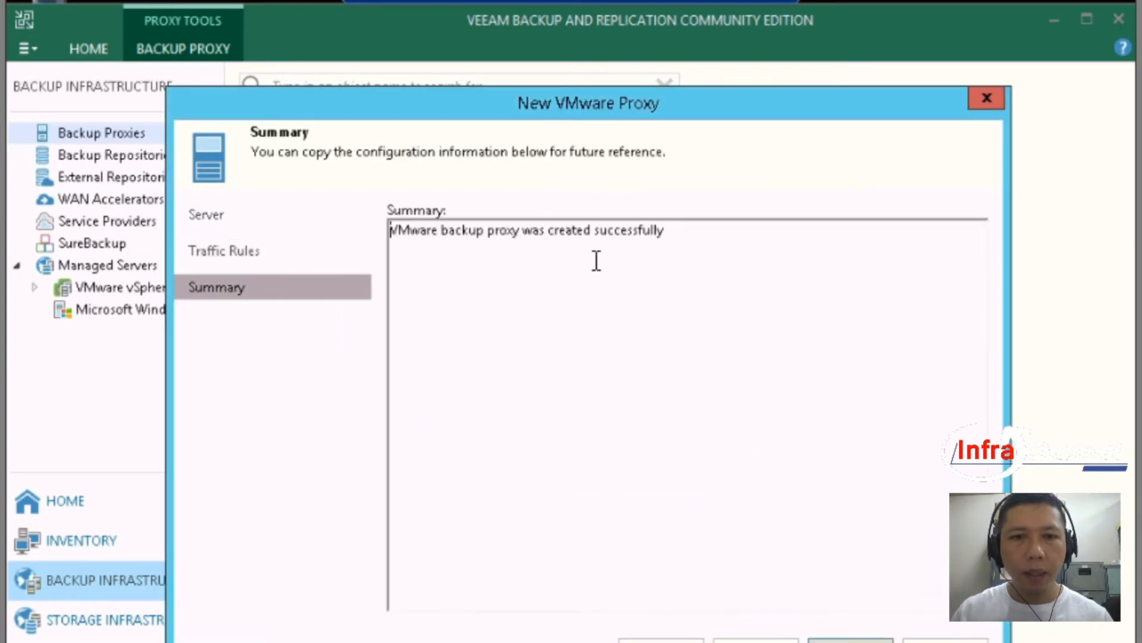
left_click_drag(676, 235, 391, 235)
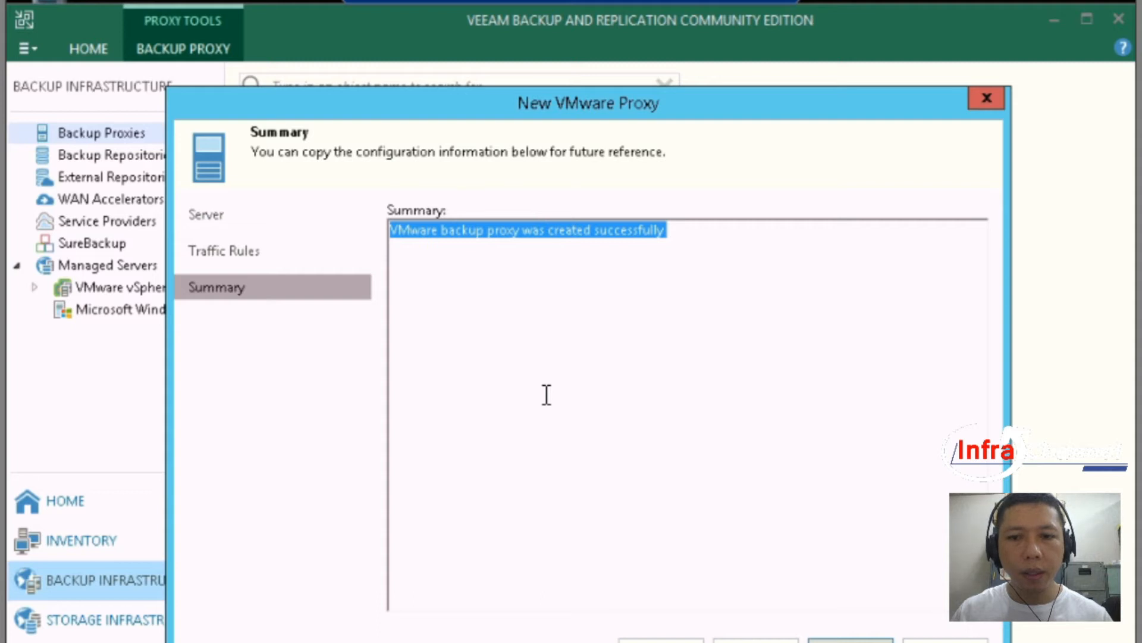
left_click(851, 640)
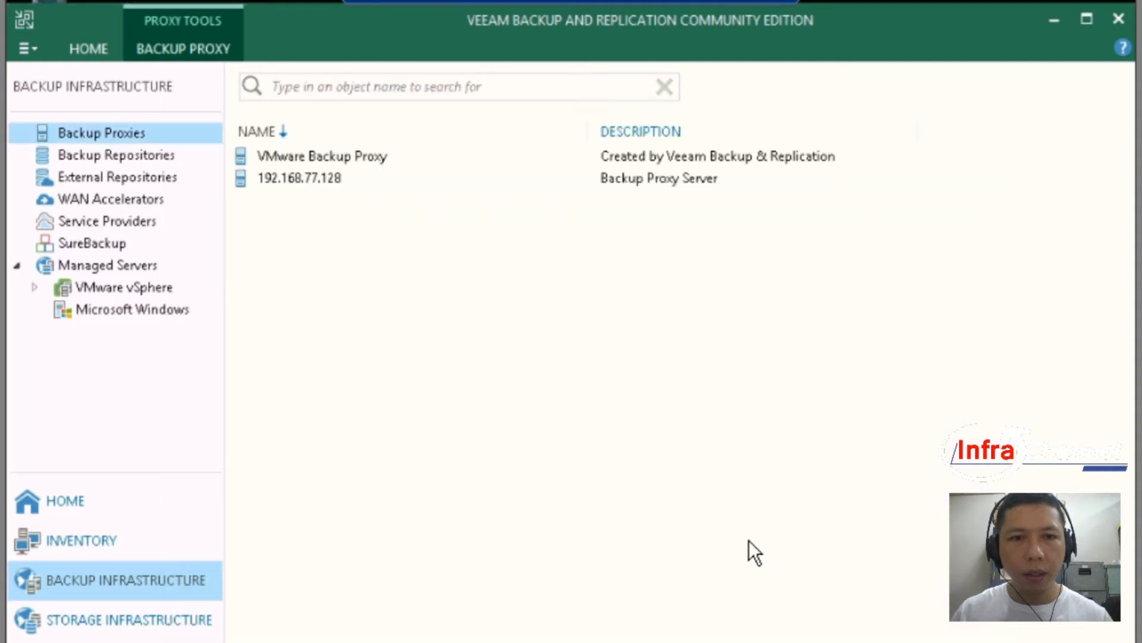
Step: Examine the new 192.168.77.128 proxy alongside the default VMware Backup Proxy in the proxies list
left_click(351, 180)
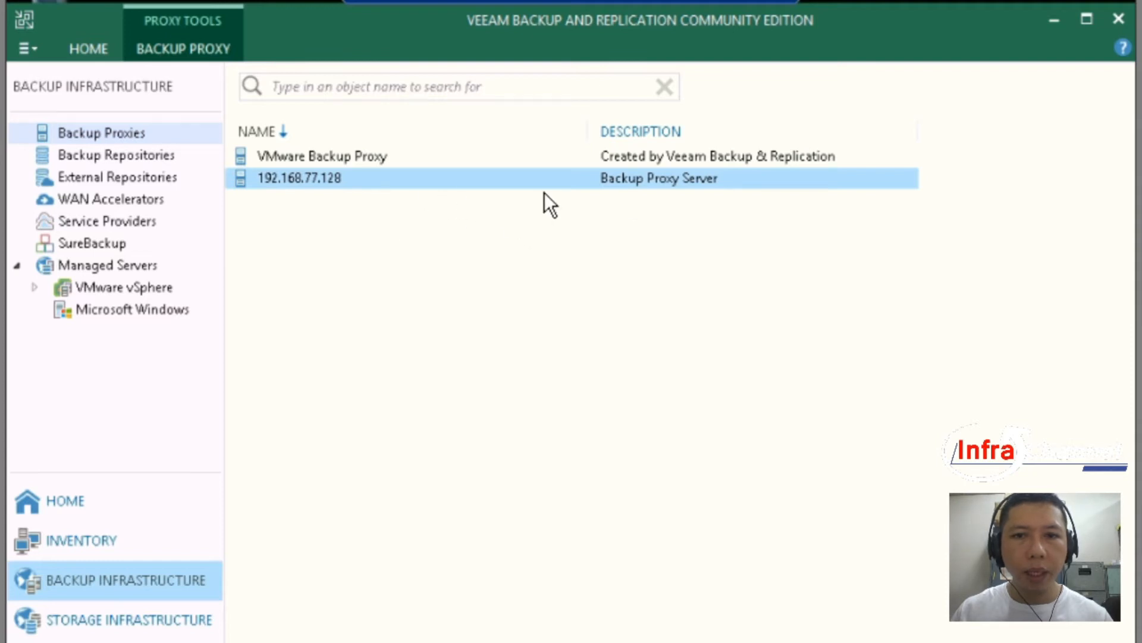
left_click(422, 153)
left_click(398, 178)
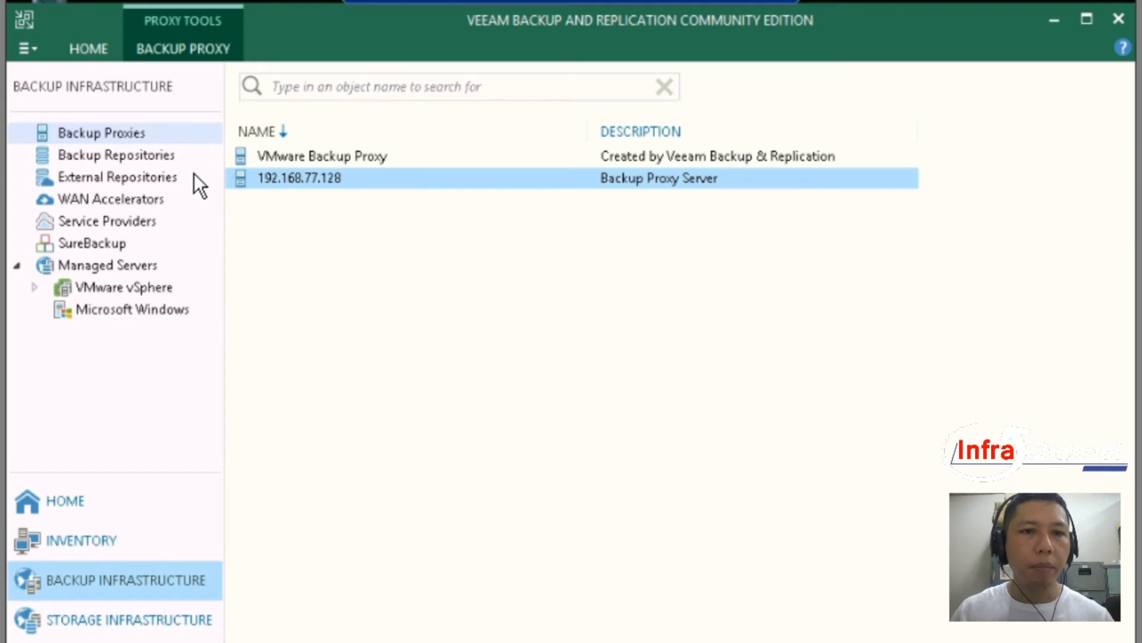
Step: Show the backup repositories and examine the Default Backup Repository's path and capacity
left_click(155, 156)
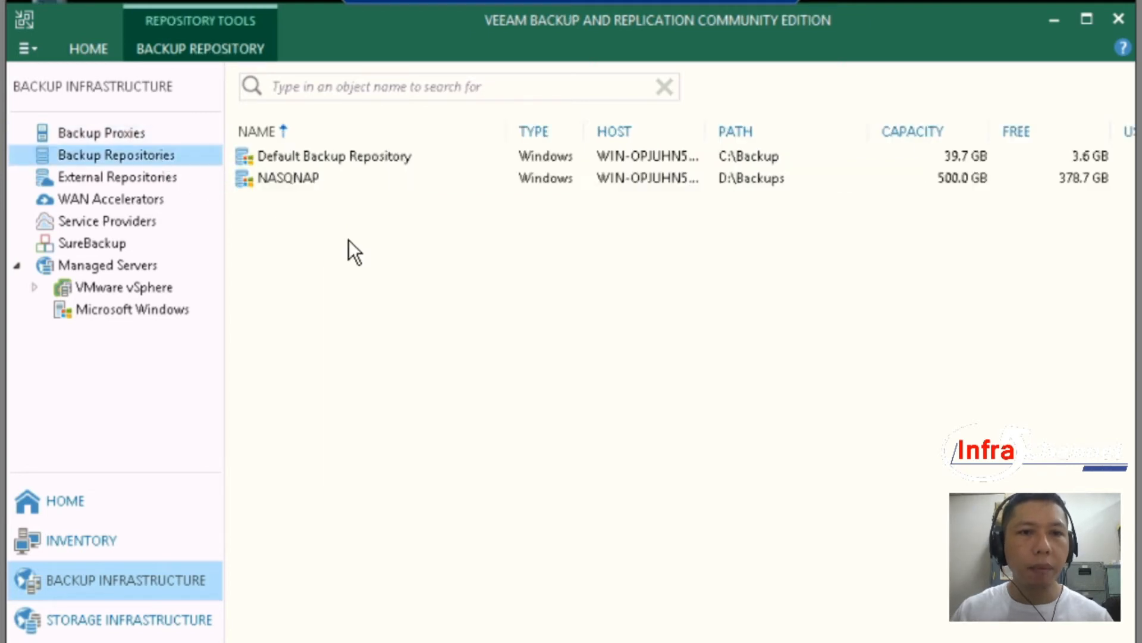
left_click(365, 158)
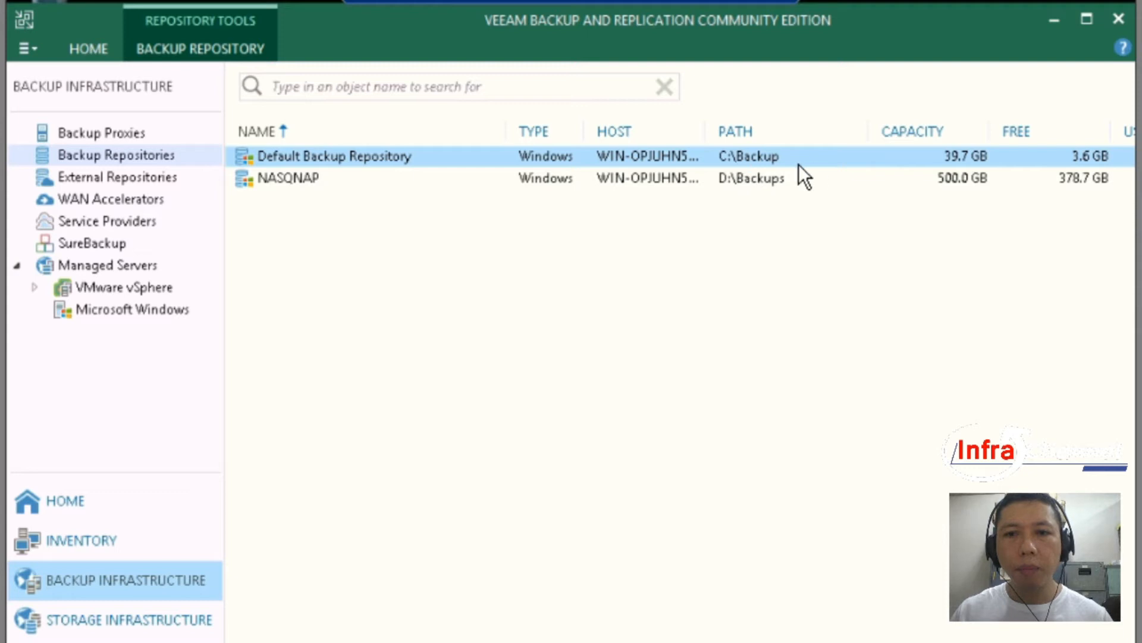
left_click(553, 241)
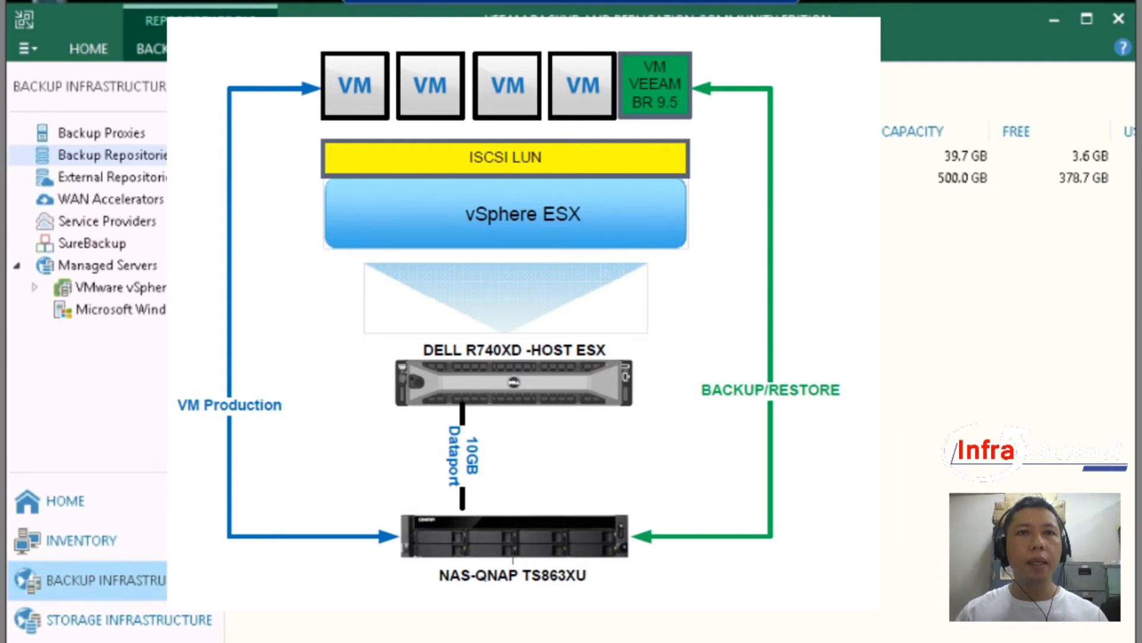
Step: Open the properties of the NASQNAP backup repository and re-enter its name as NASQNAP
right_click(300, 176)
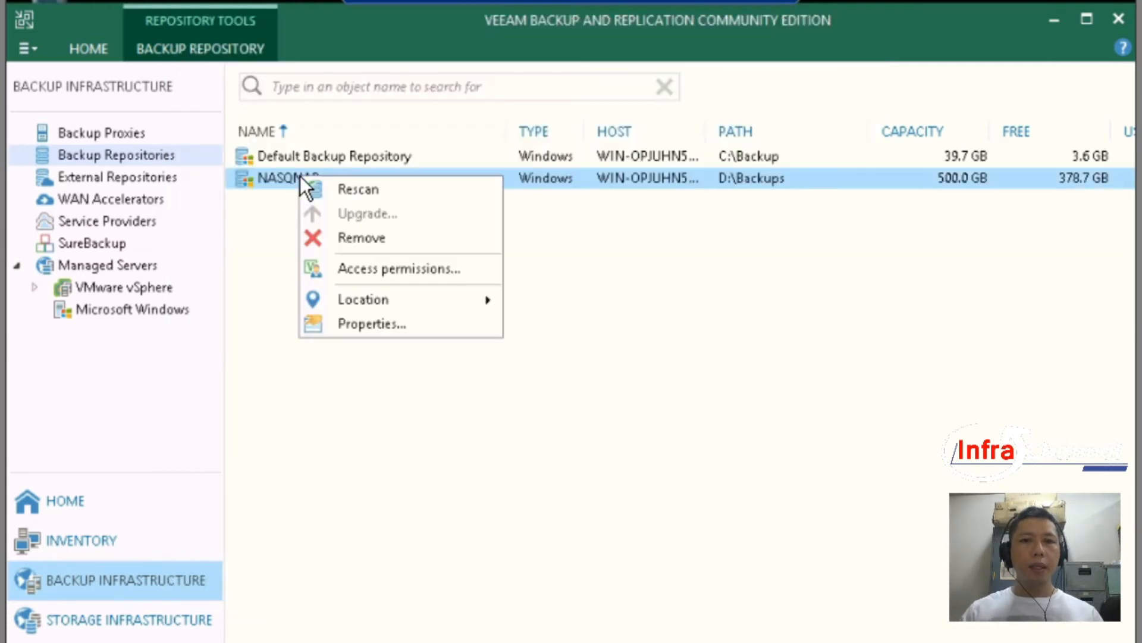
left_click(348, 324)
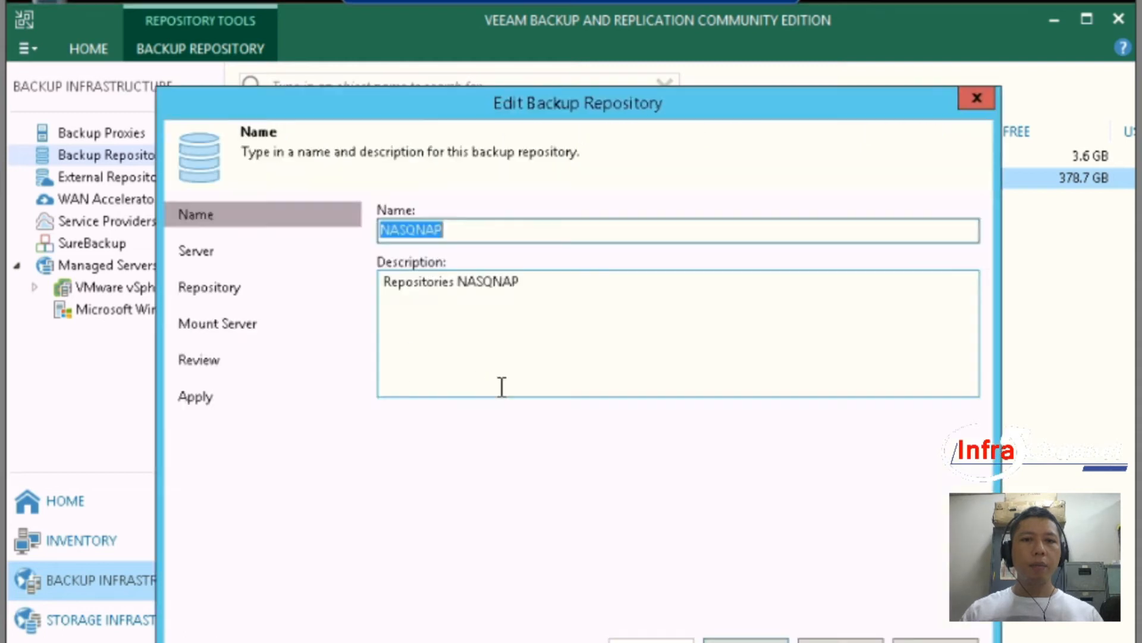
left_click(522, 230)
key("ctrl+a")
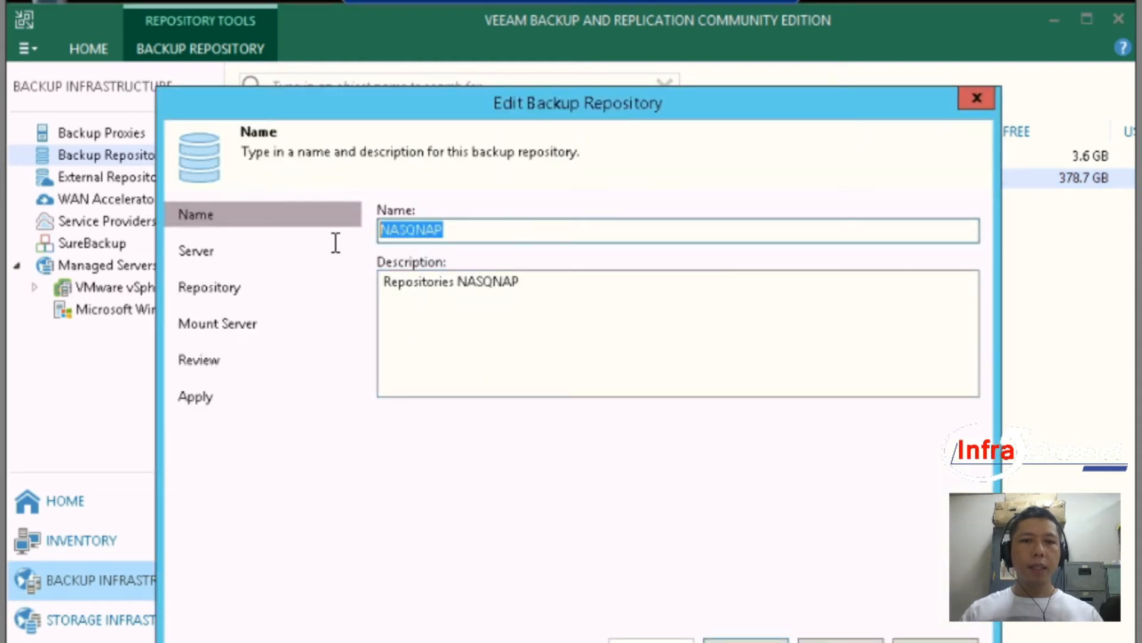
type("Nas")
key("BackSpace")
key("BackSpace")
key("BackSpace")
type("NASQNAP")
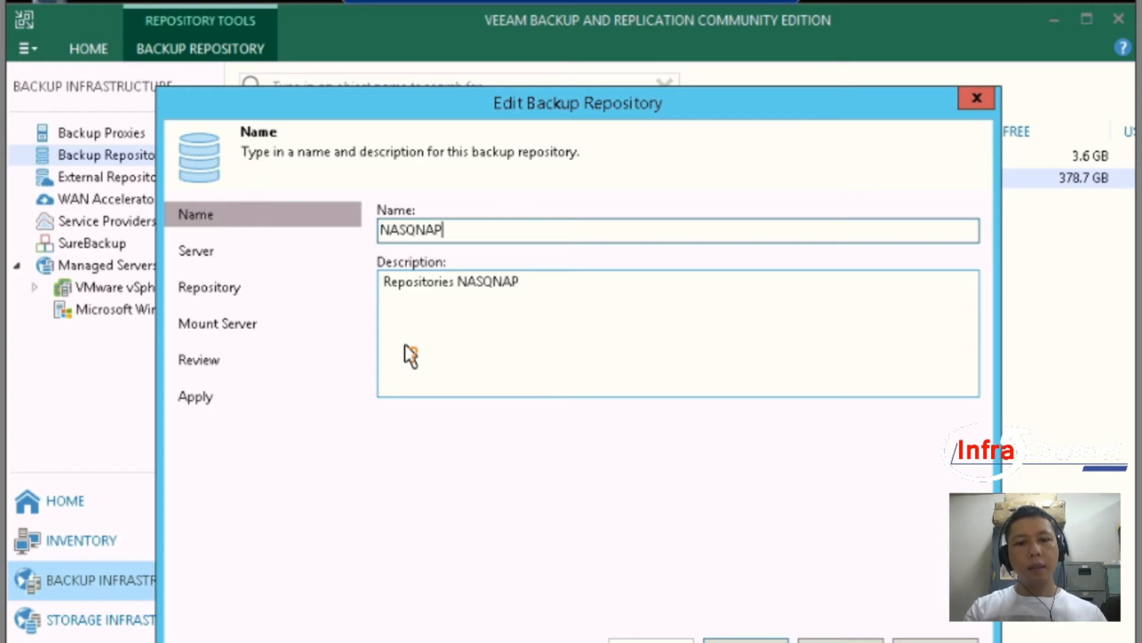
Step: Keep the repository description as "Repositories NASQNAP" and proceed to the repository server settings
left_click(549, 307)
key("Left")
type("p")
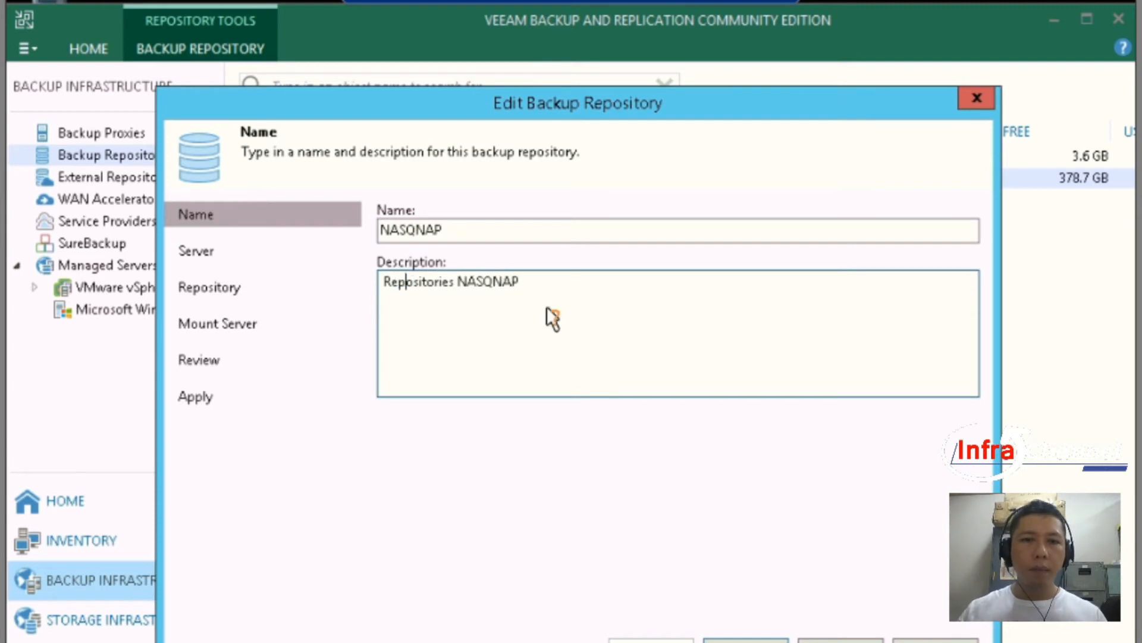
left_click(539, 292)
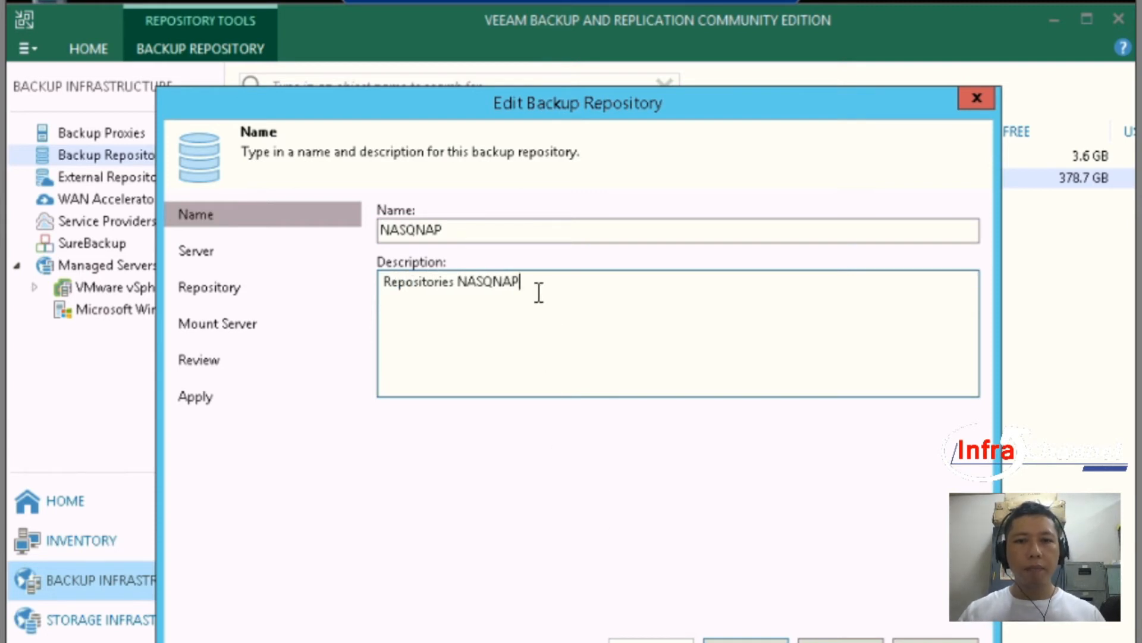
left_click(746, 639)
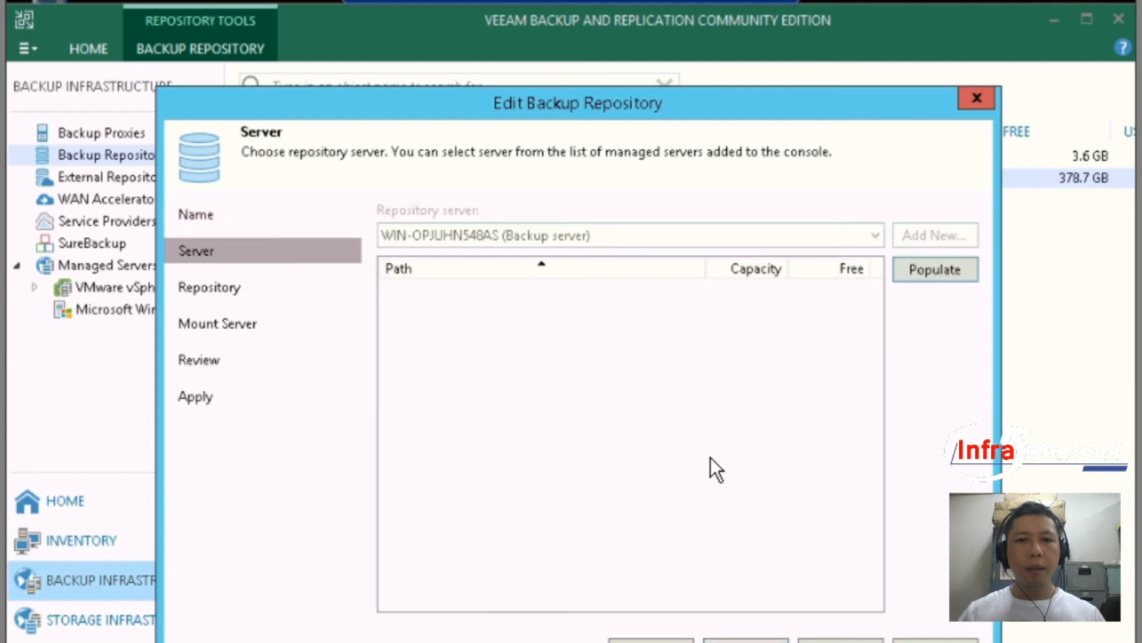
Step: Populate the repository server's volume list, select the D:\ volume and proceed to the repository location settings
left_click(948, 273)
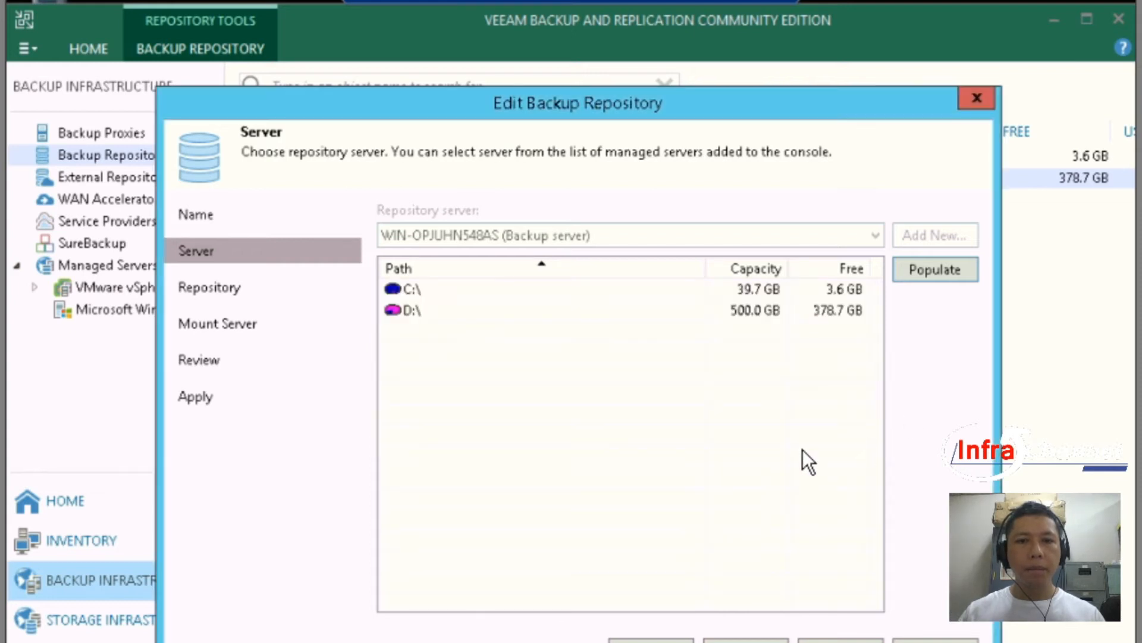
left_click(487, 316)
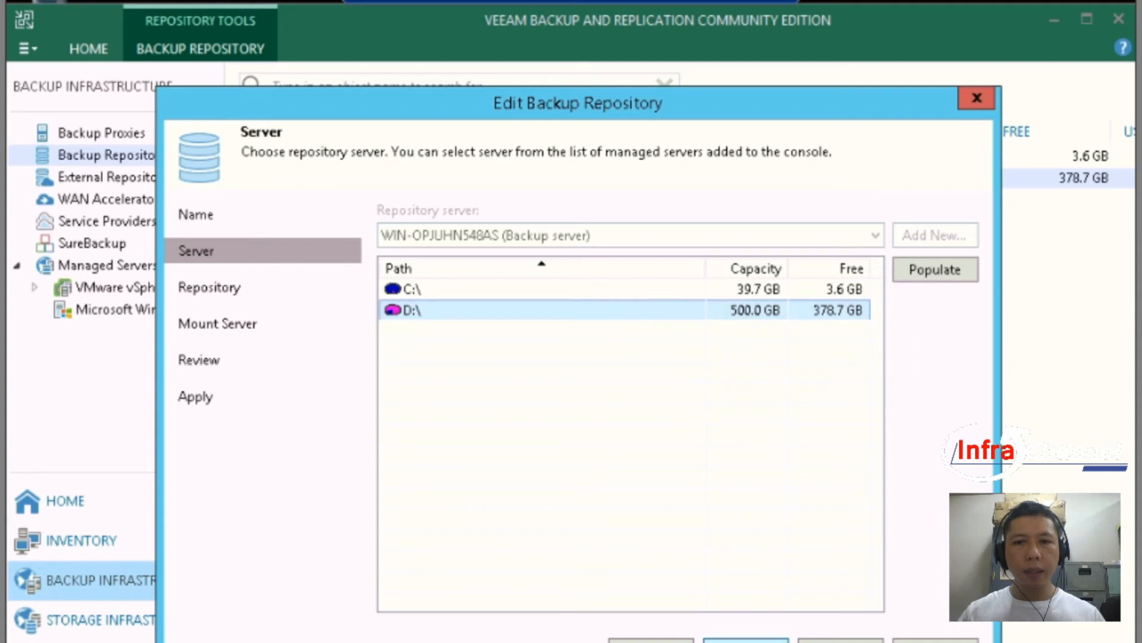
left_click(744, 640)
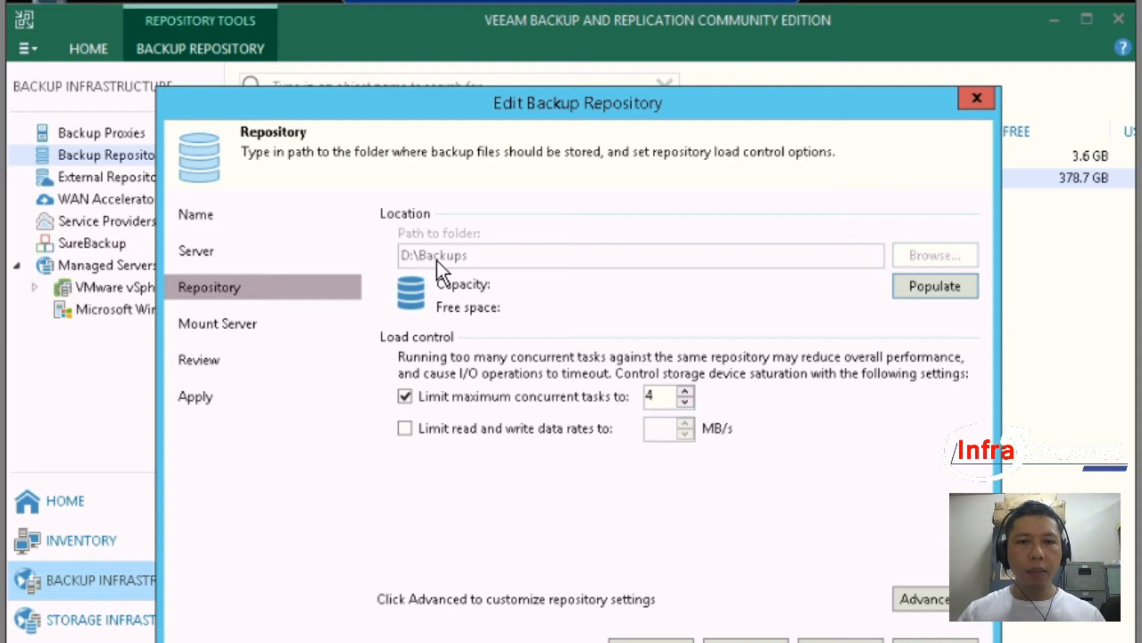
Step: Populate the D:\Backups capacity figures, accept the storage compatibility settings as they are, and proceed to the mount server settings
left_click(930, 288)
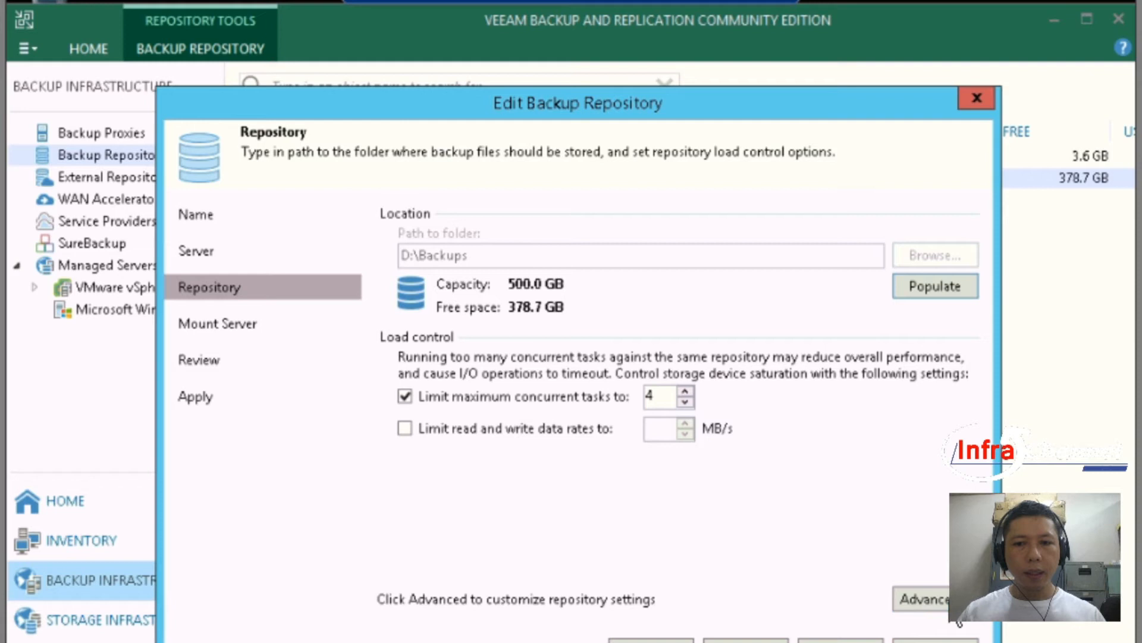
left_click(938, 599)
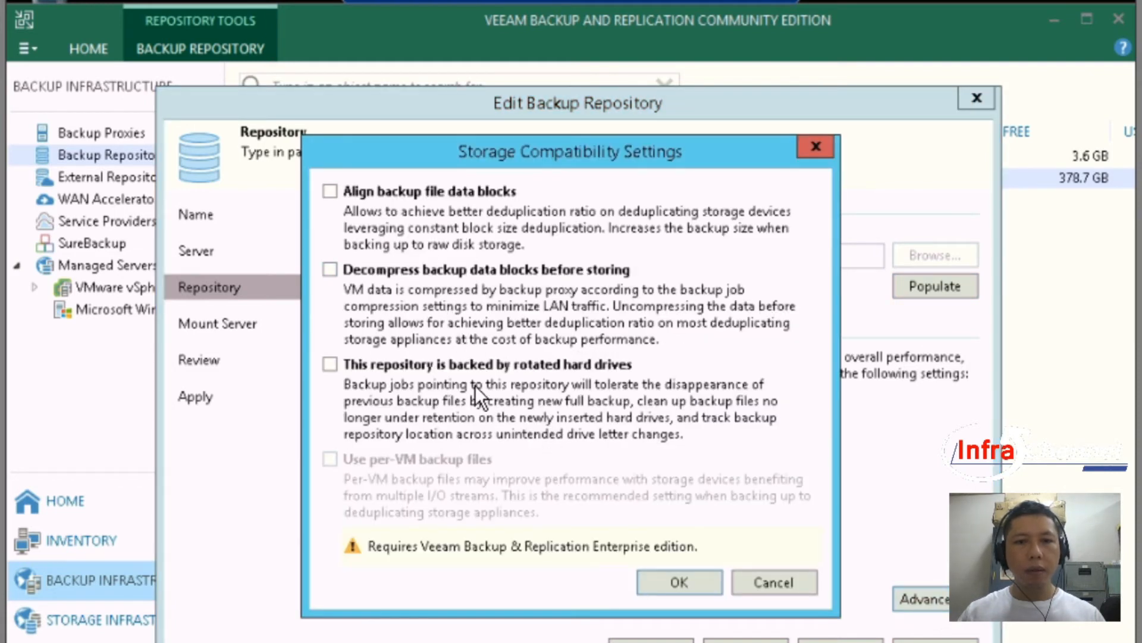
left_click(661, 576)
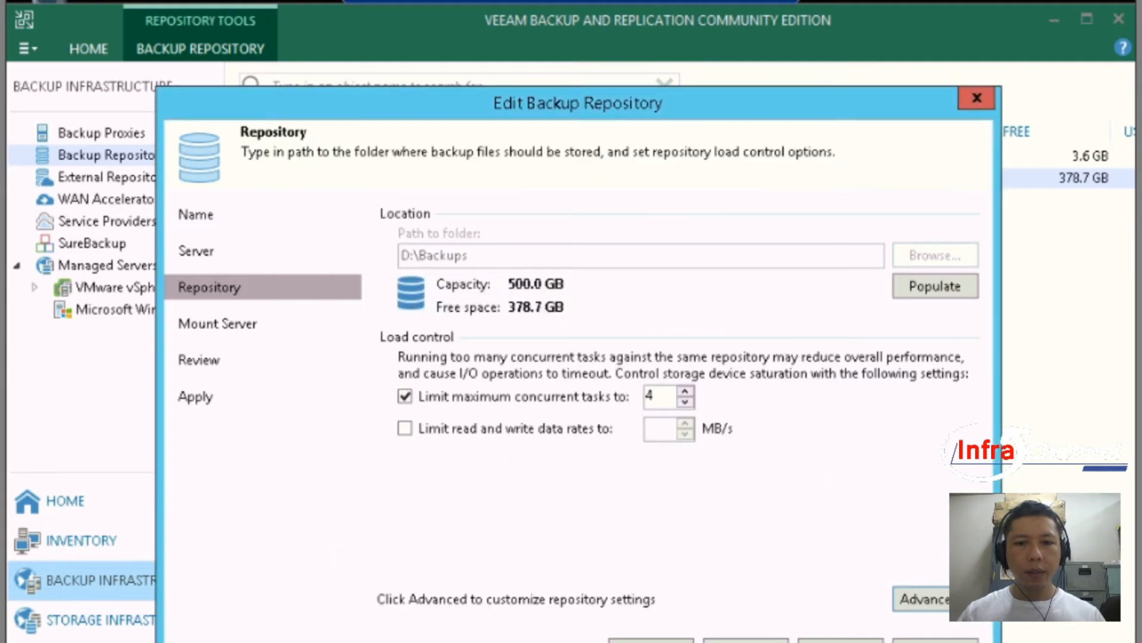
left_click(745, 640)
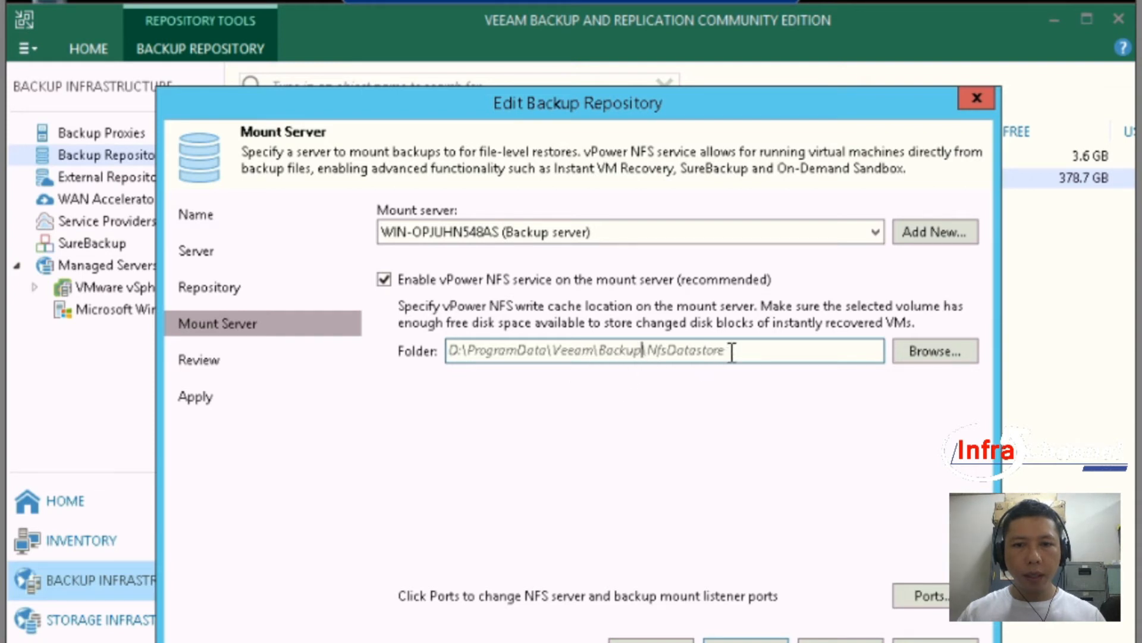
Step: Keep D:\ProgramData\Veeam\Backup\NfsDatastore as the vPower NFS write cache folder and proceed to the settings review
left_click_drag(733, 351, 664, 351)
left_click_drag(576, 357, 433, 358)
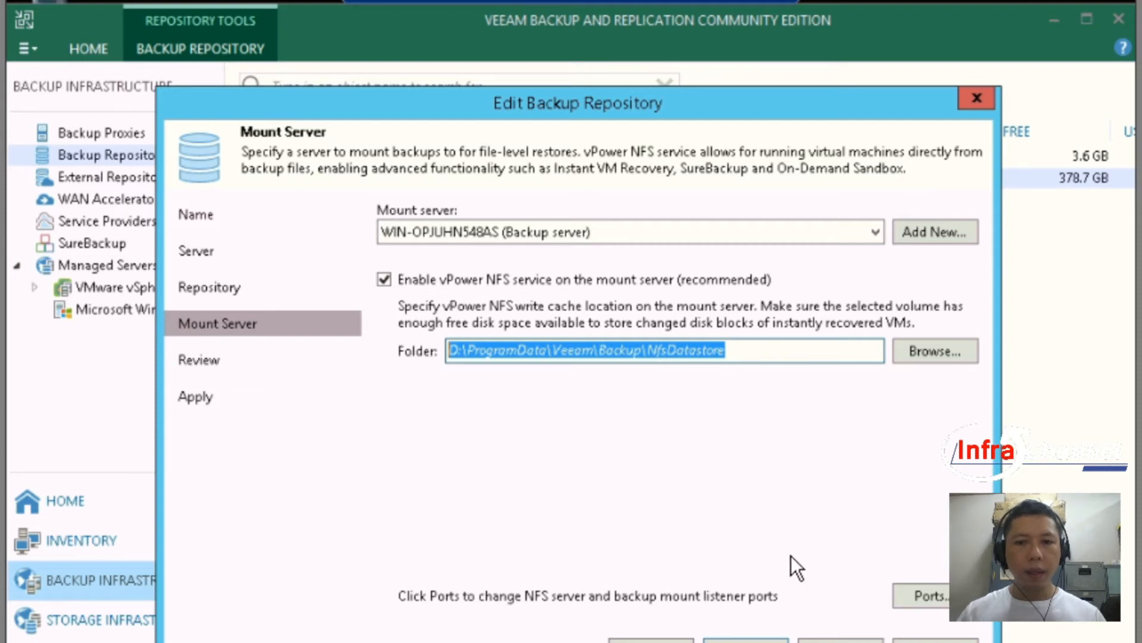
left_click(755, 638)
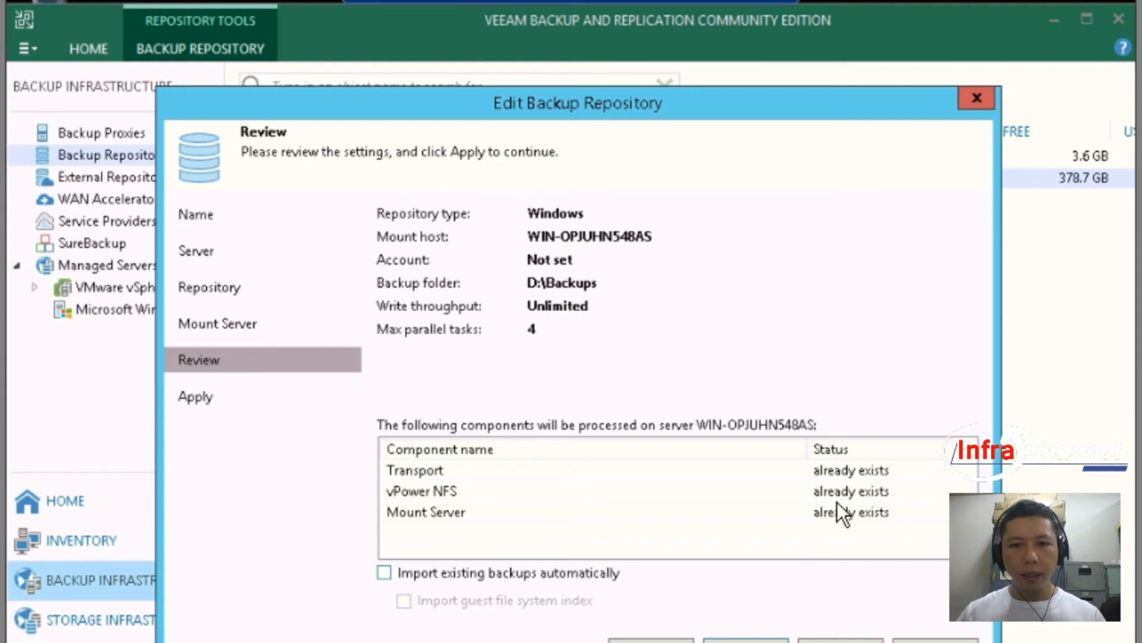
Step: Review the components processed on the server, save the NASQNAP repository settings and close the wizard
left_click(846, 474)
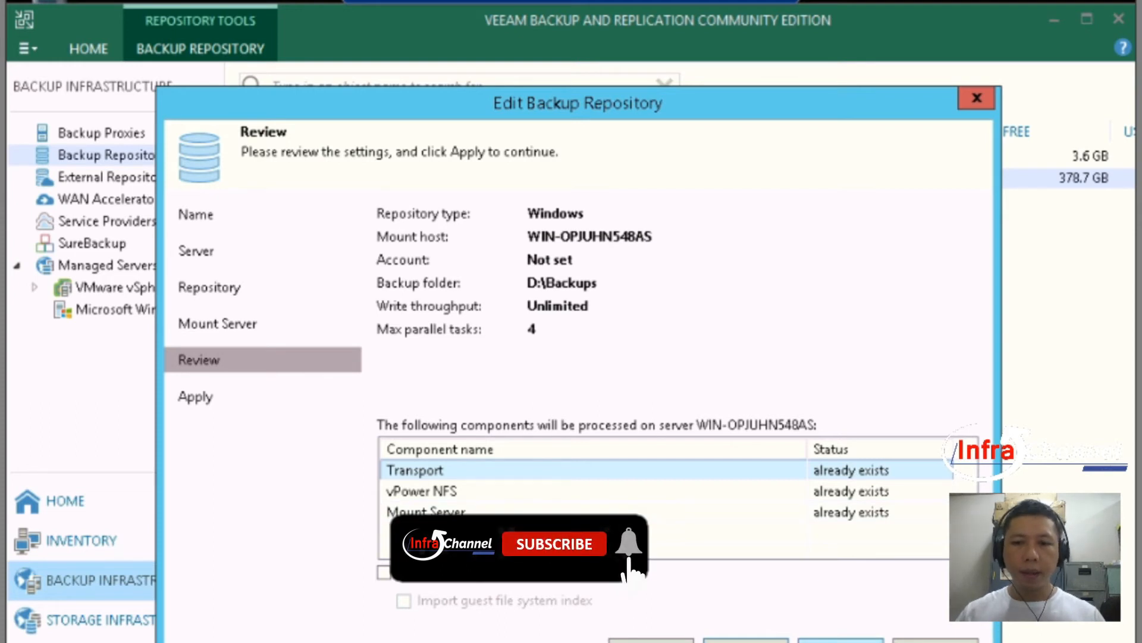
left_click(841, 641)
left_click(582, 413)
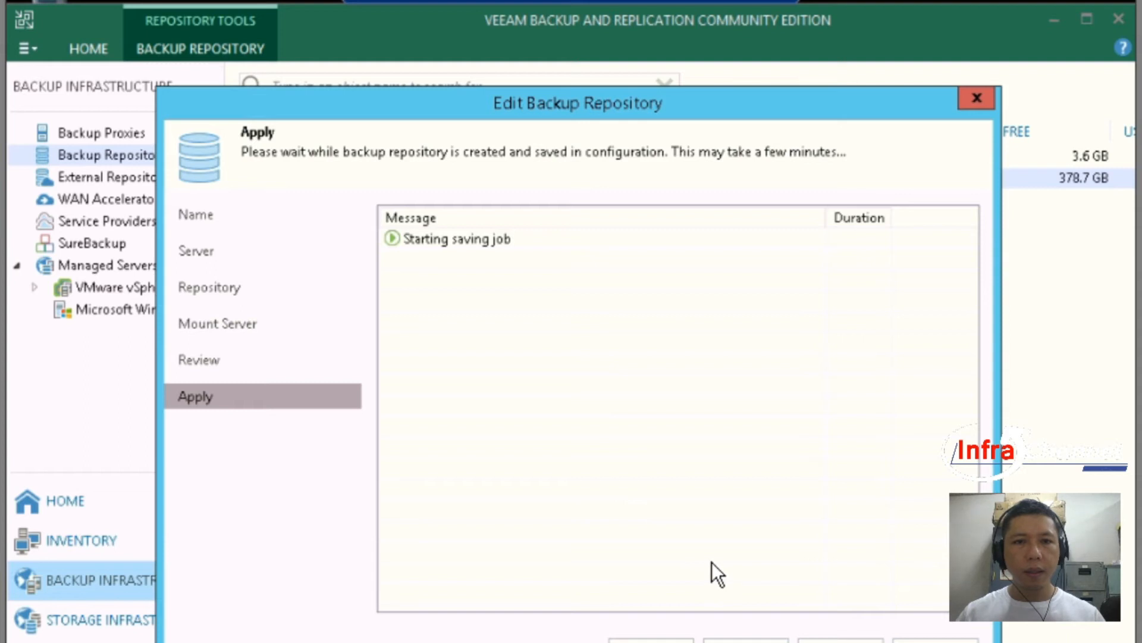
key("Return")
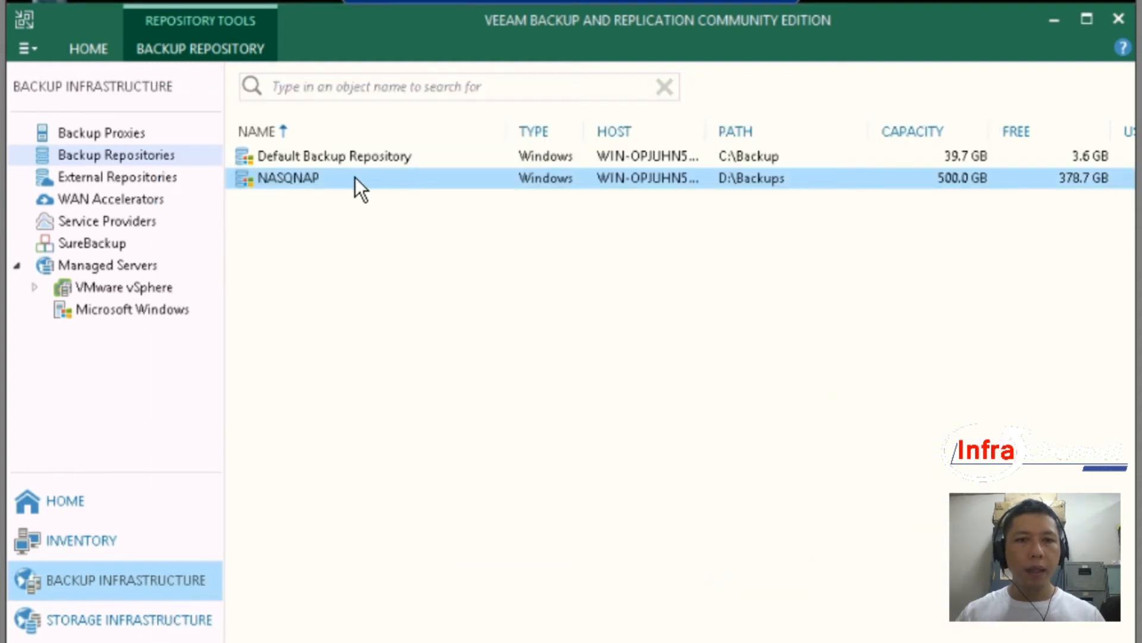
left_click(397, 296)
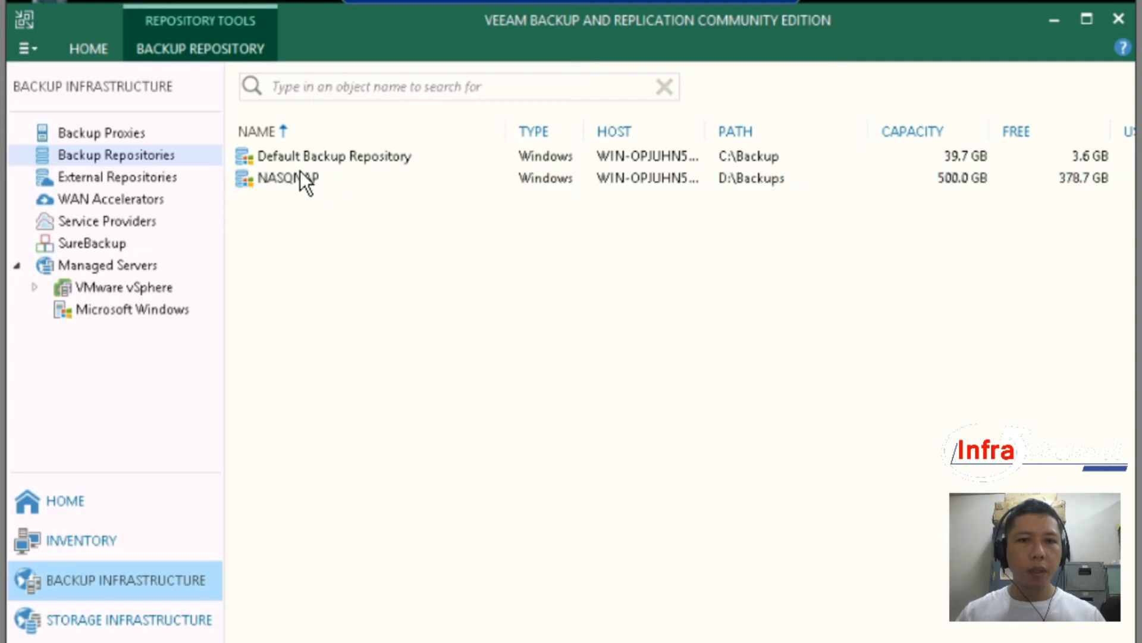
left_click(302, 178)
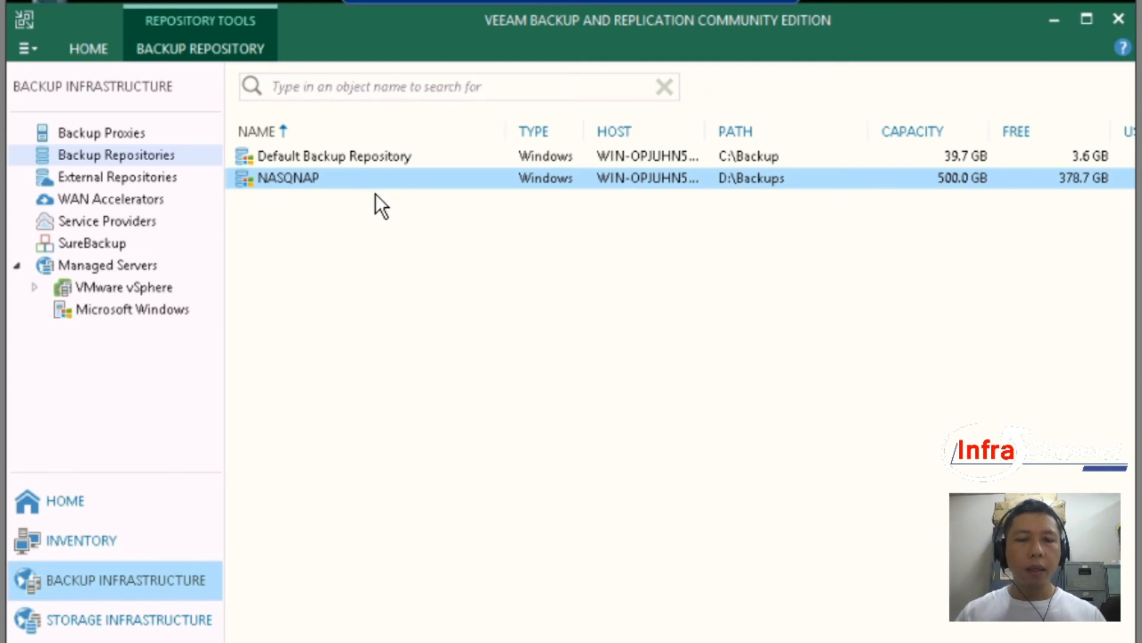
left_click(415, 259)
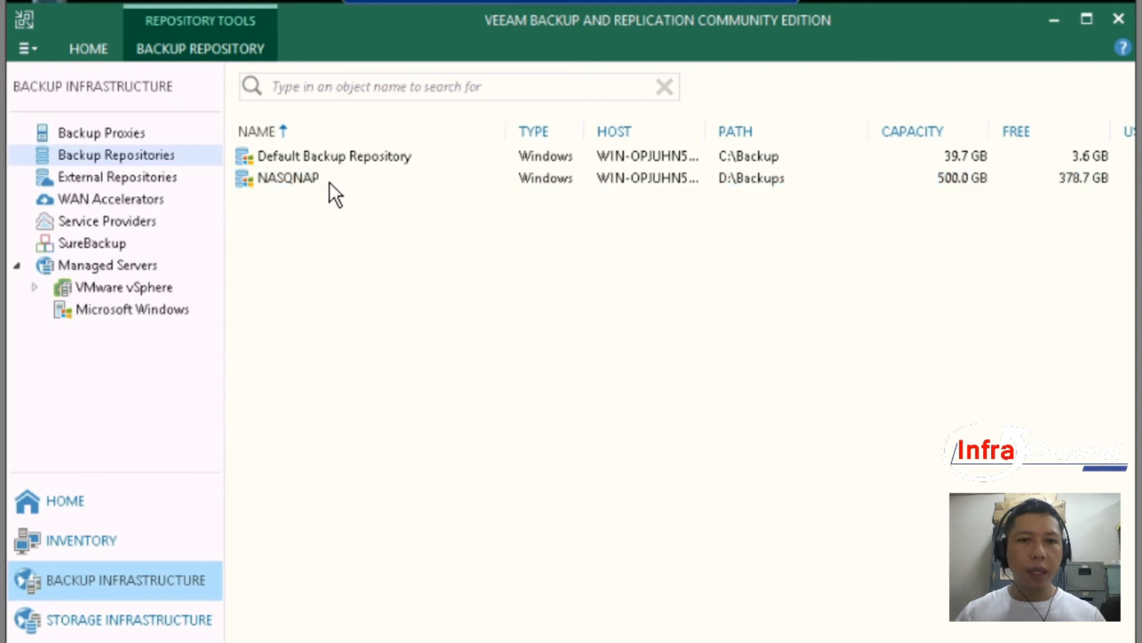
left_click(330, 180)
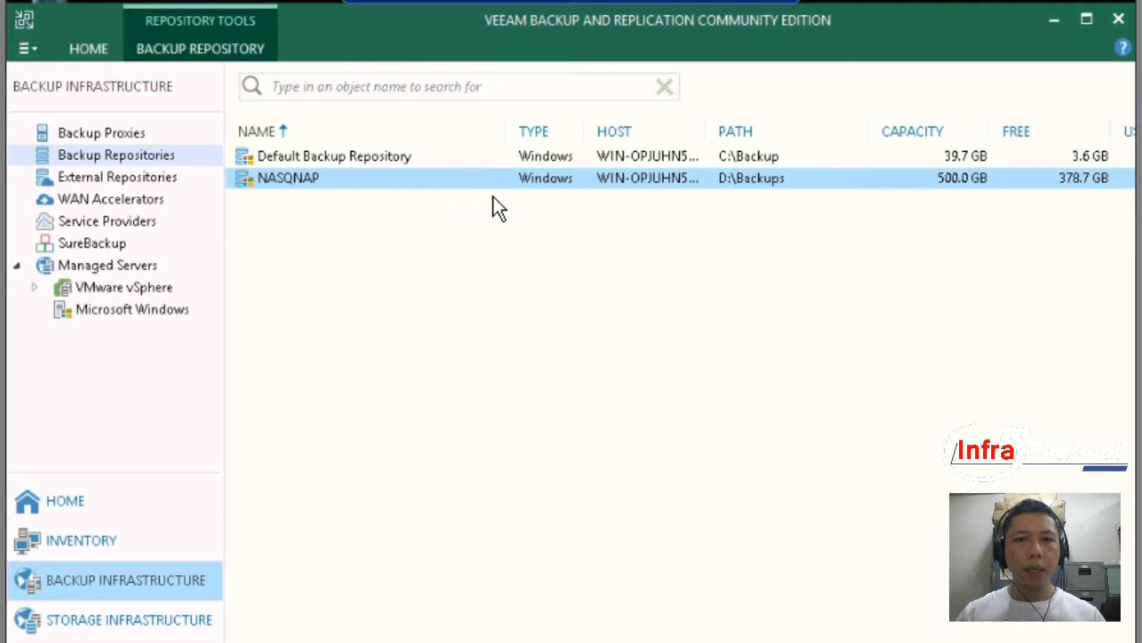
left_click(484, 265)
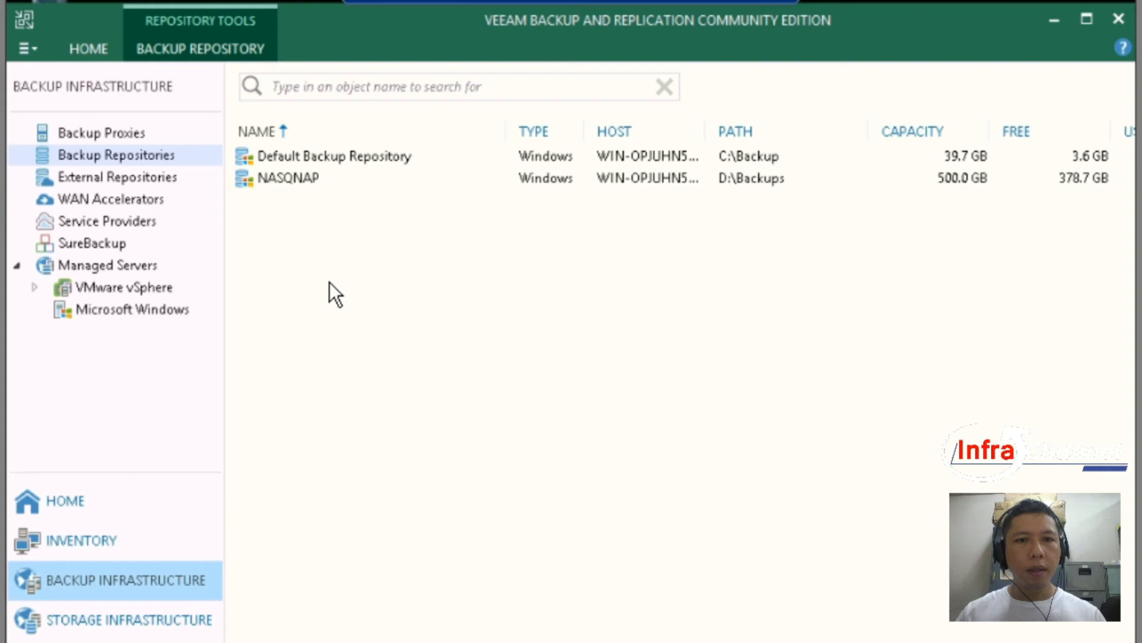
right_click(163, 152)
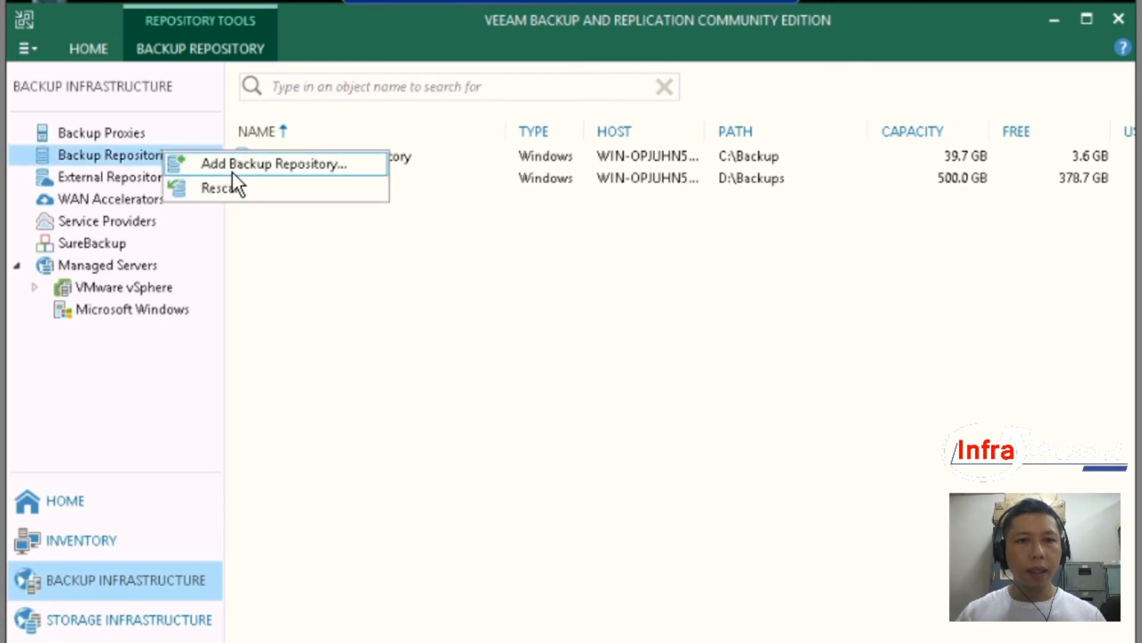
left_click(676, 244)
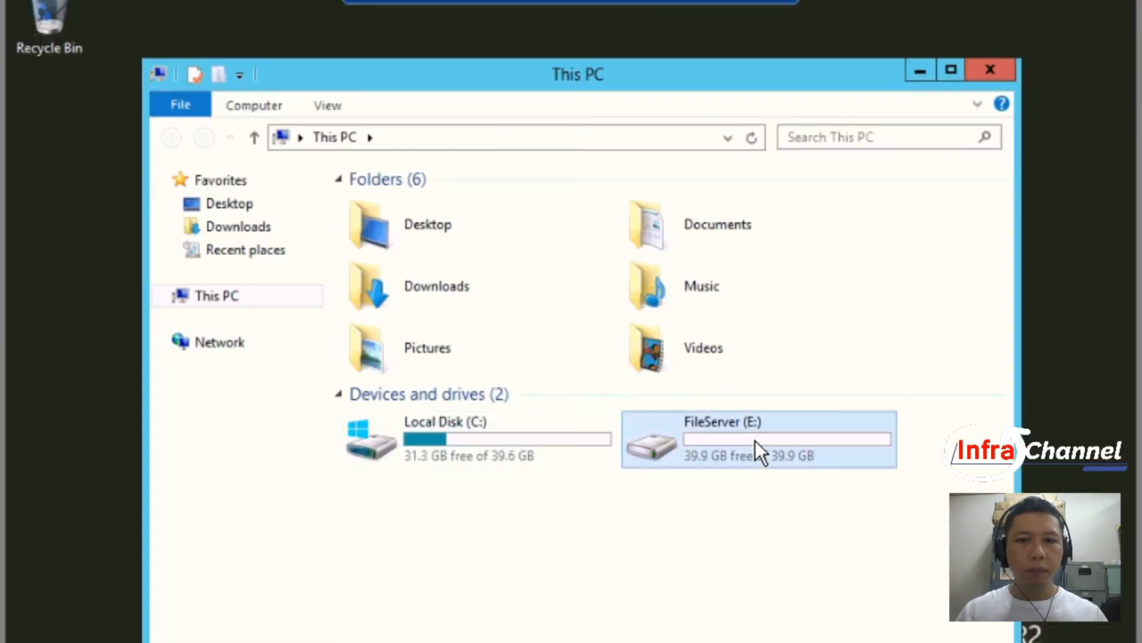
Step: In the file server's File Explorer, open the FileServer (E:) drive and show the CIFS folder's sharing properties
double_click(755, 444)
left_click(385, 208)
right_click(384, 208)
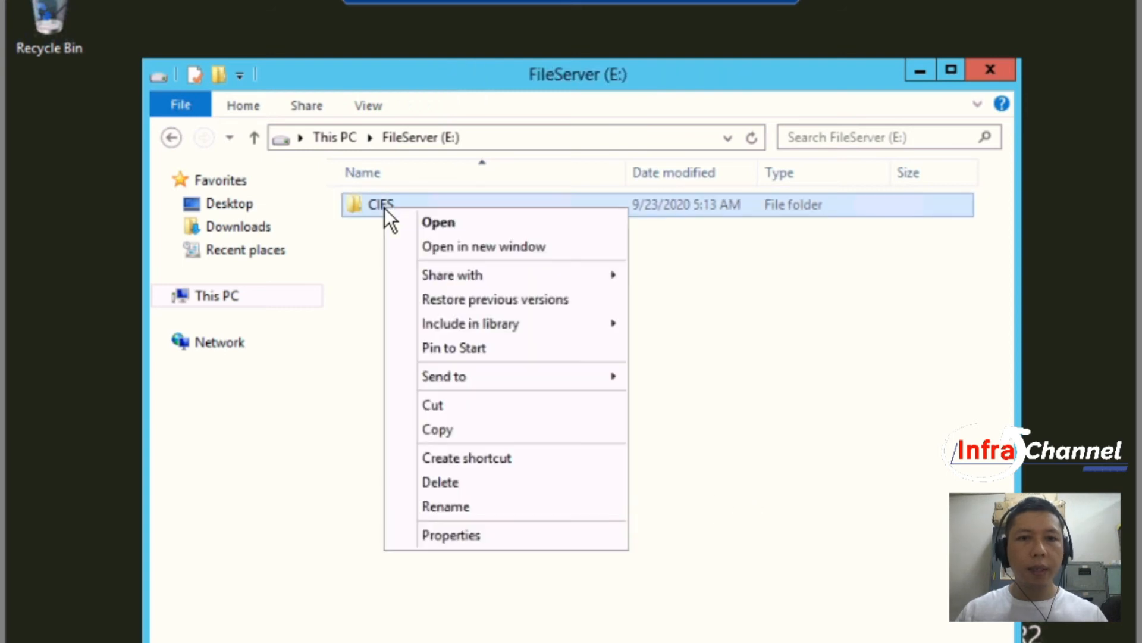
left_click(451, 533)
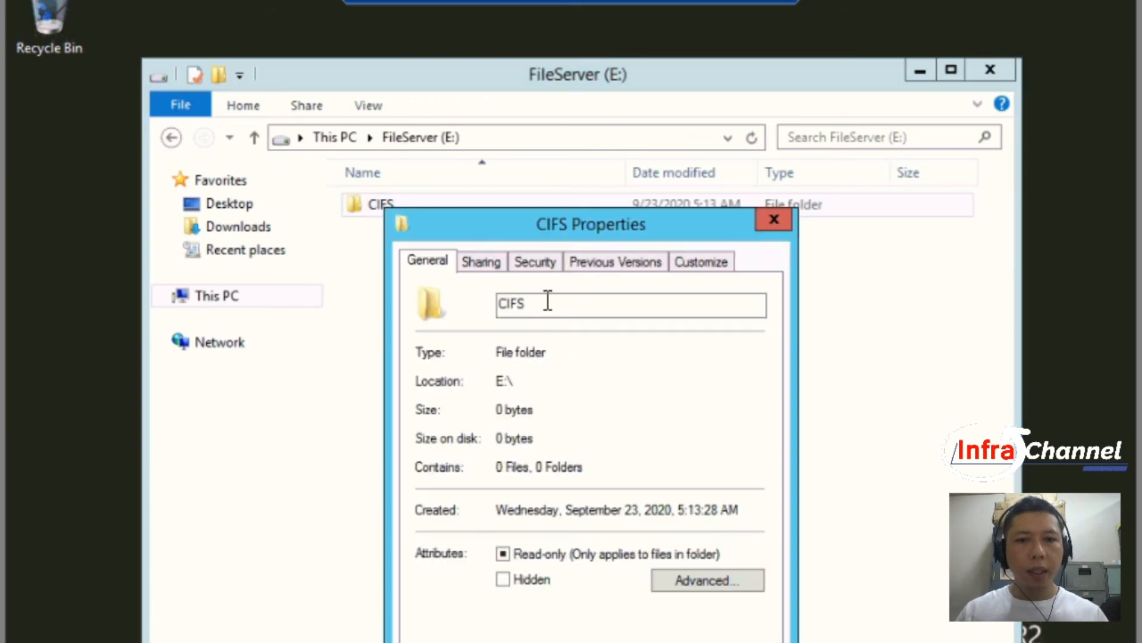
left_click(484, 263)
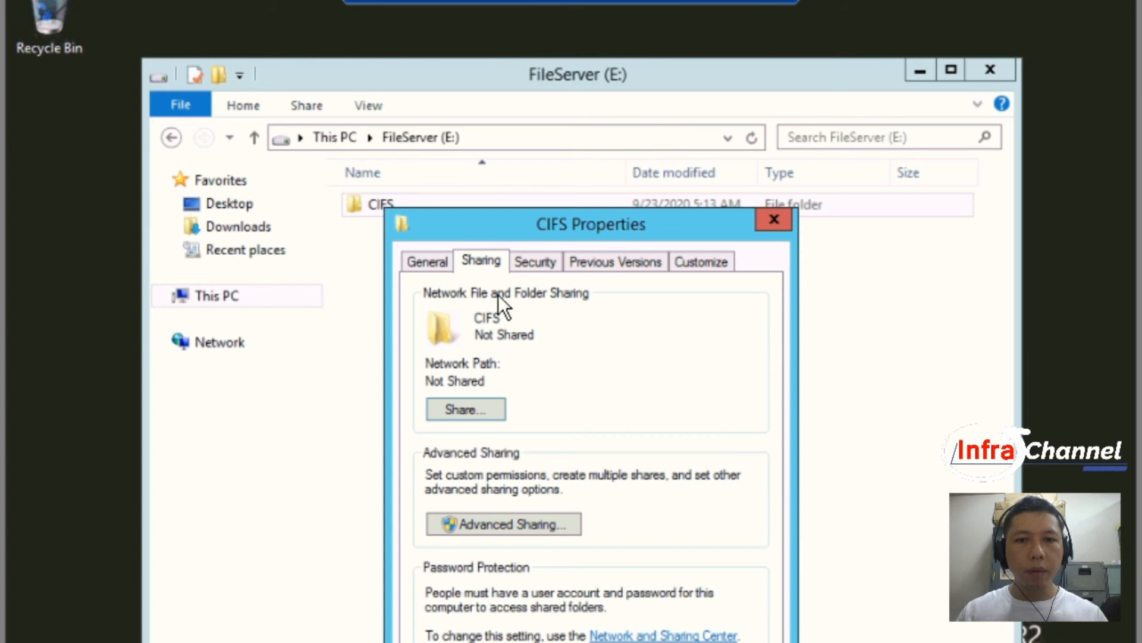
Step: Share the CIFS folder with Everyone and copy the link to the shared folder
left_click(480, 416)
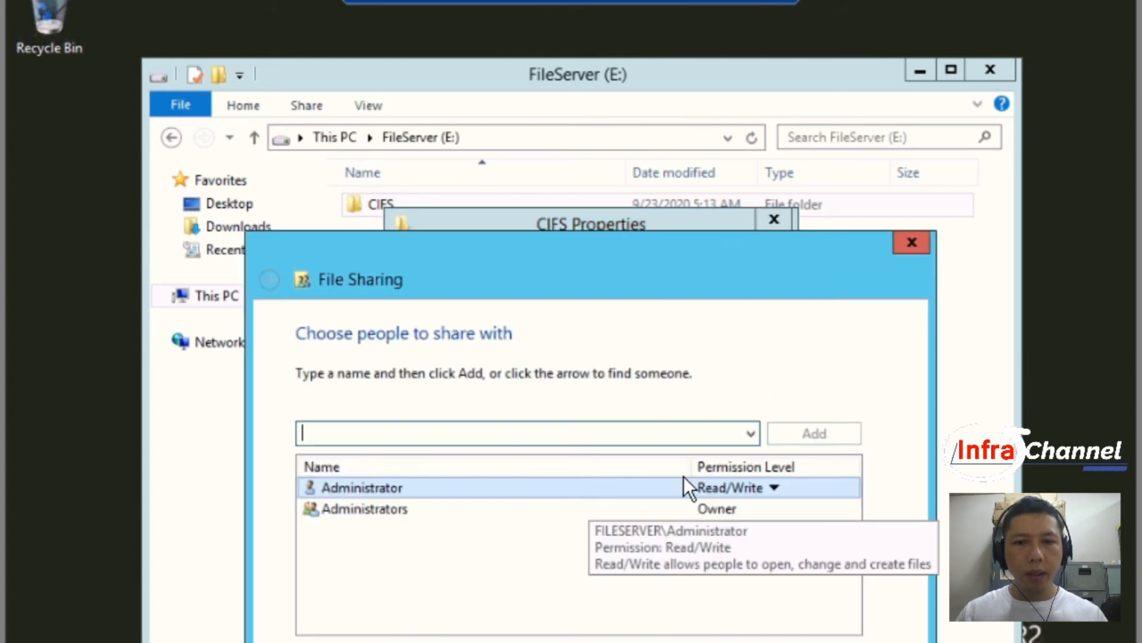
left_click(752, 434)
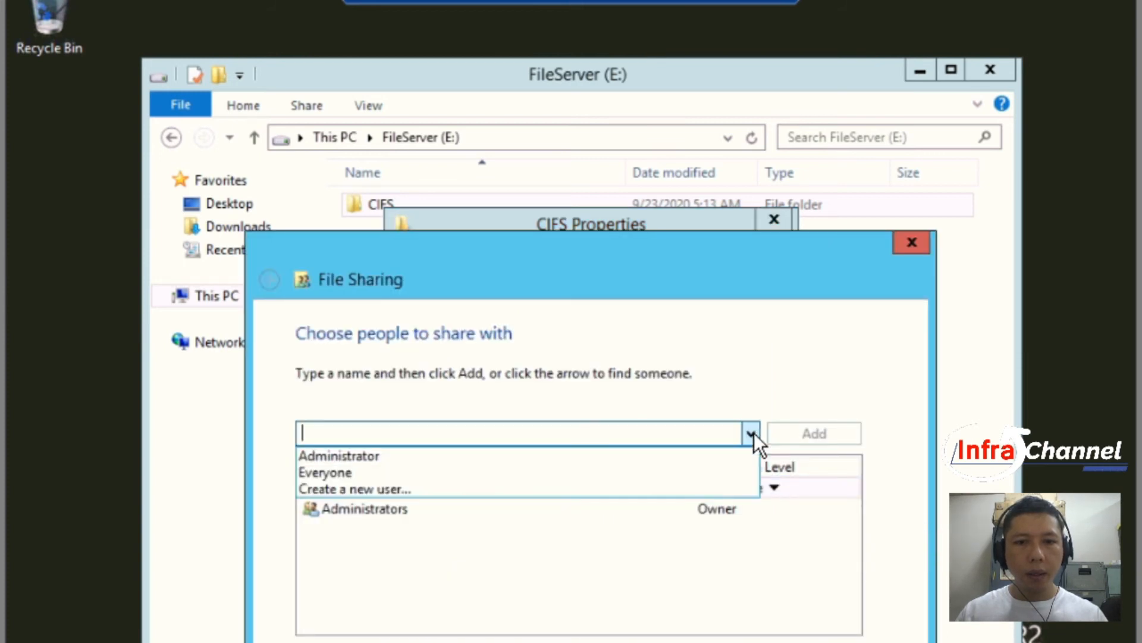
left_click(628, 479)
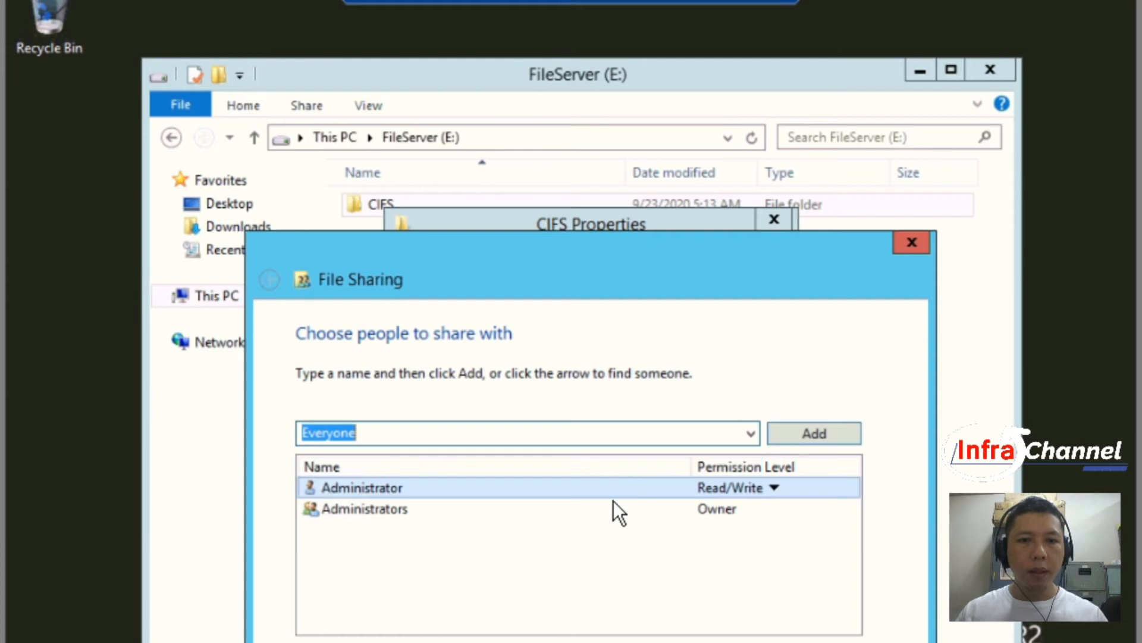
left_click(818, 434)
left_click(784, 642)
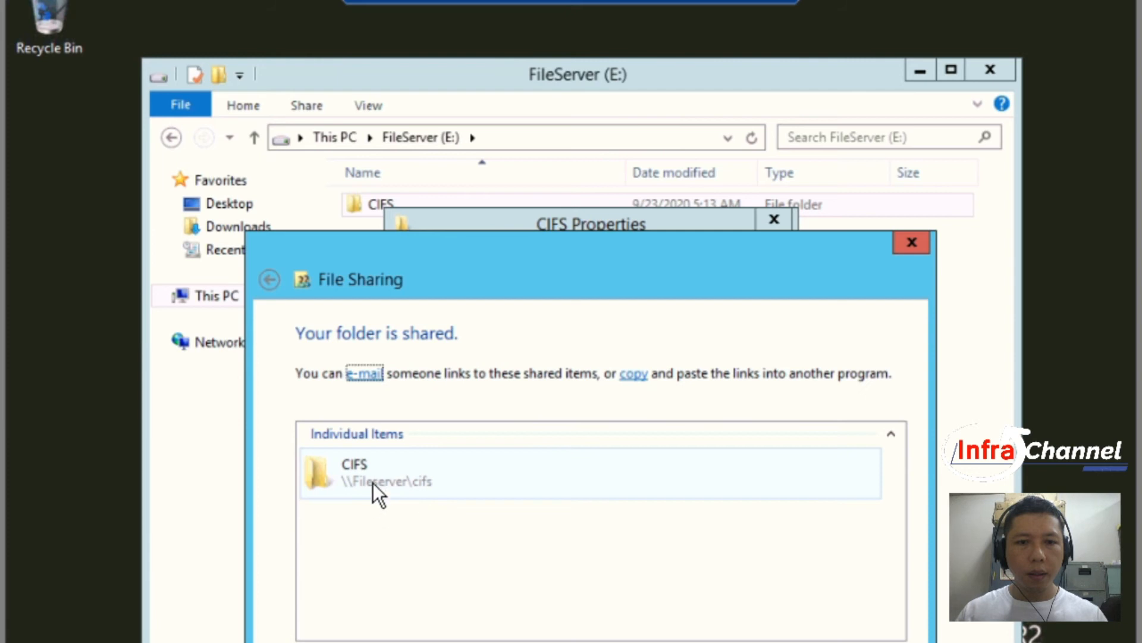
right_click(466, 474)
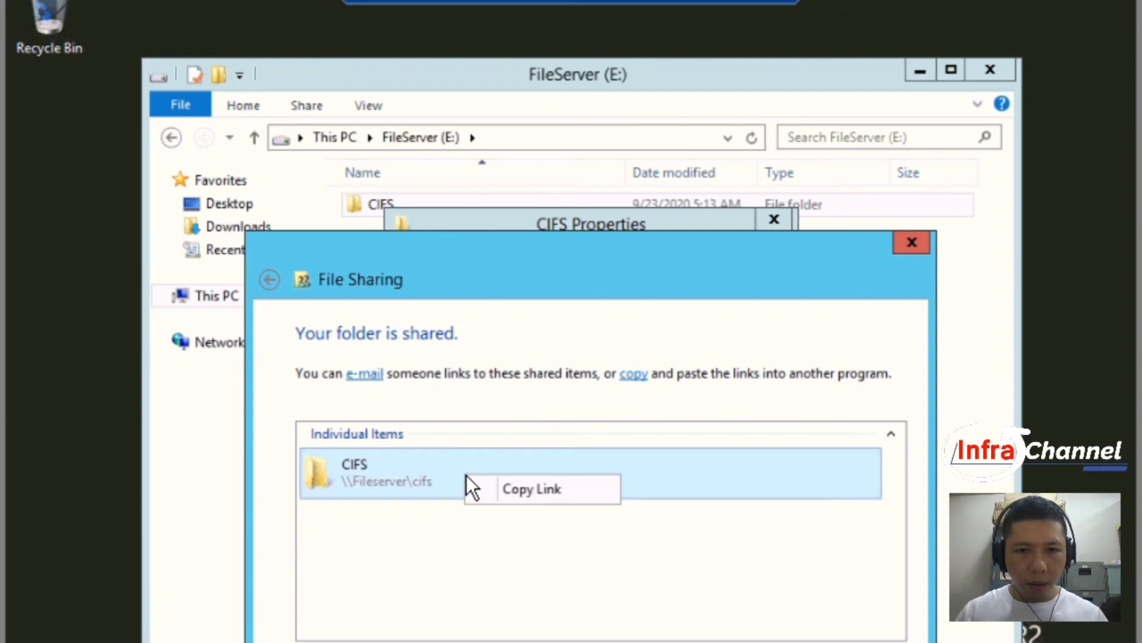
left_click(526, 490)
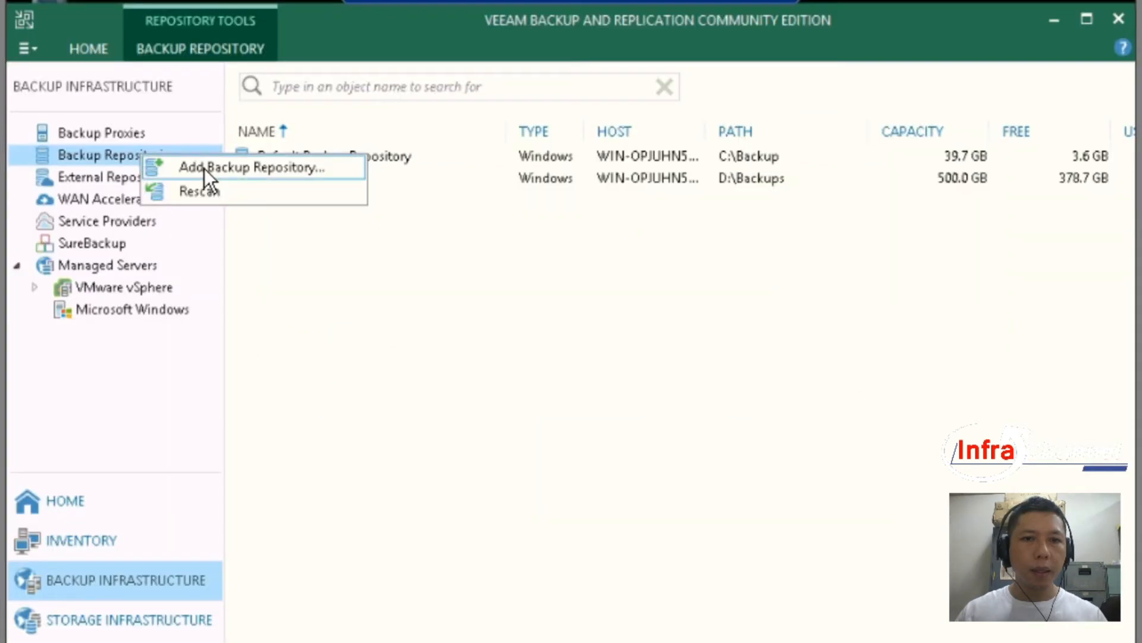
Step: In the Veeam console, start adding a backup repository of the network attached storage type using a shared folder
left_click(205, 168)
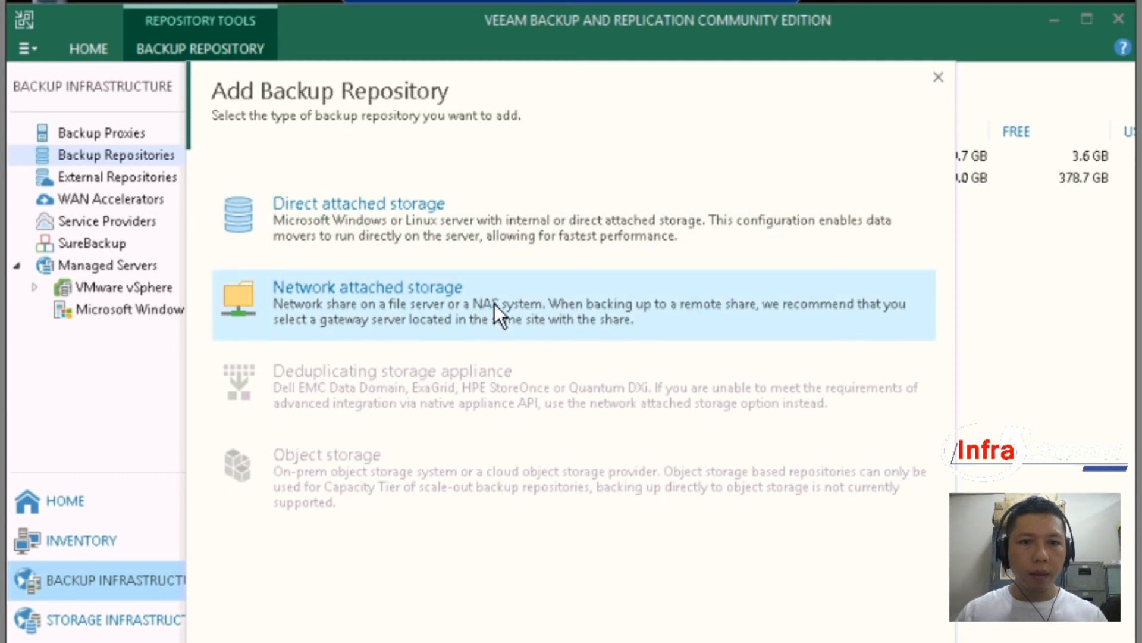
left_click(495, 303)
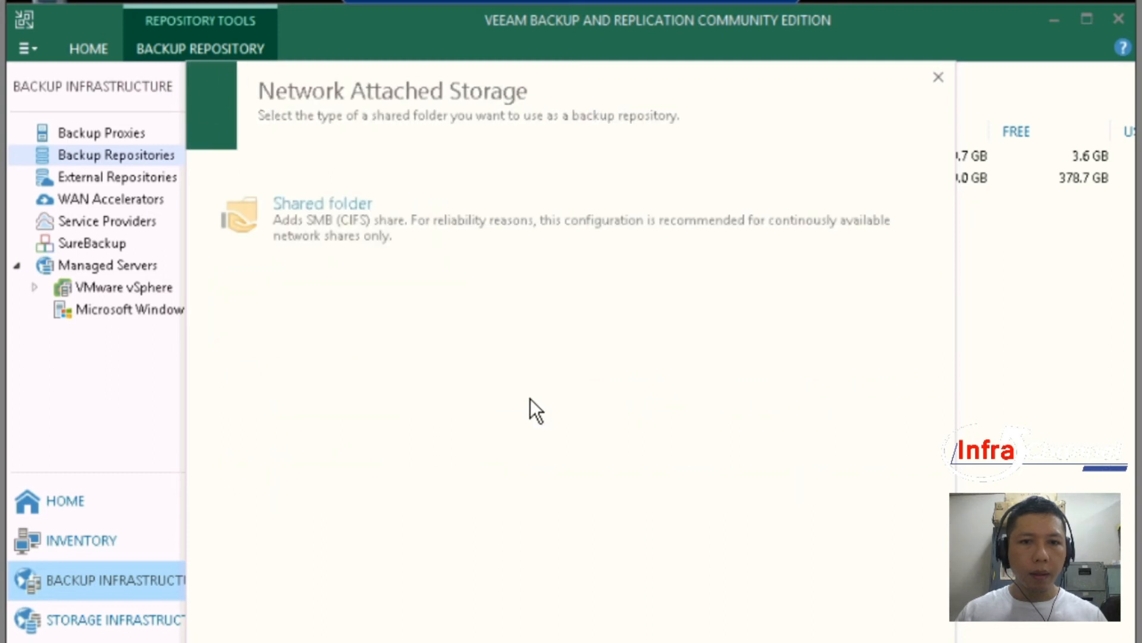
left_click(389, 215)
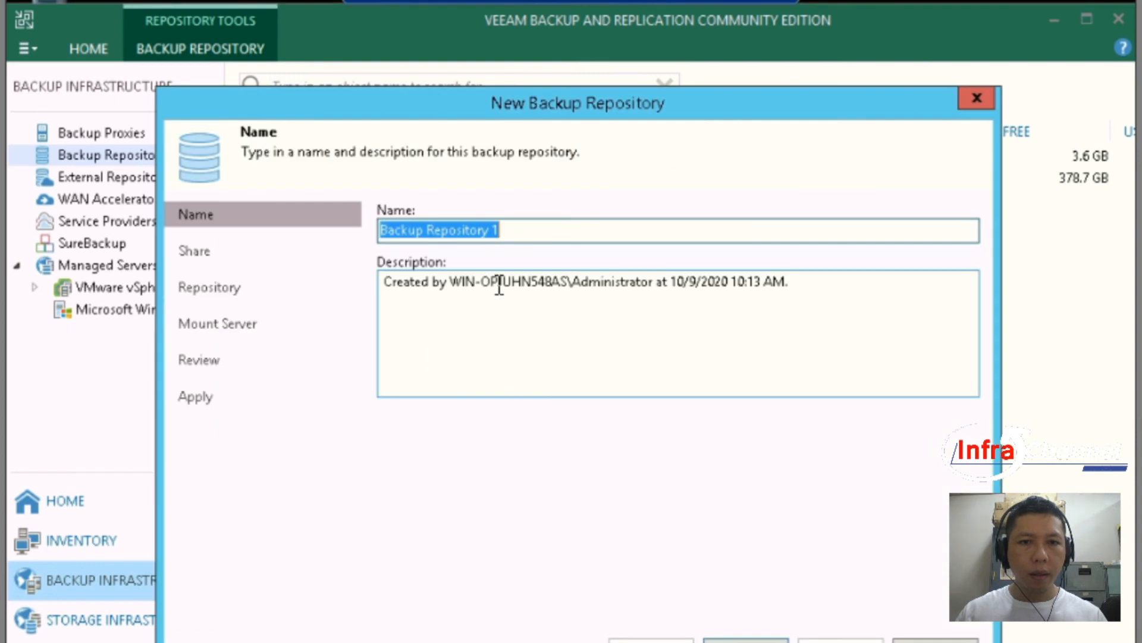
Step: Name the new backup repository "Backup CIFS"
left_click(528, 236)
key("BackSpace")
key("BackSpace")
key("BackSpace")
key("BackSpace")
key("BackSpace")
key("BackSpace")
key("BackSpace")
key("BackSpace")
key("BackSpace")
key("BackSpace")
key("BackSpace")
key("BackSpace")
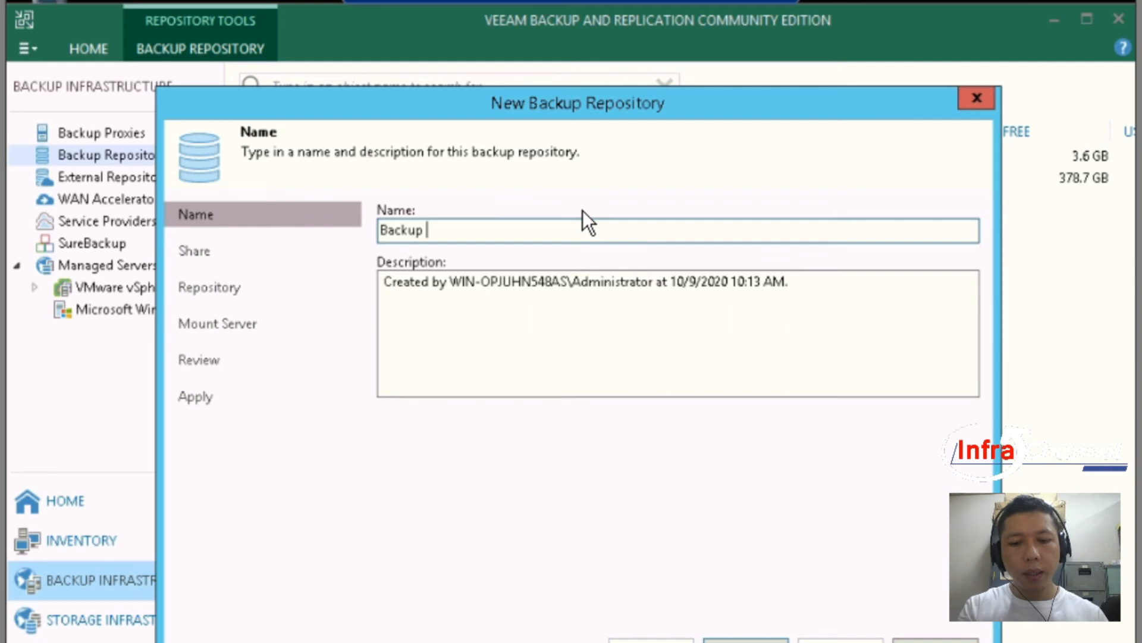
type("CIFS")
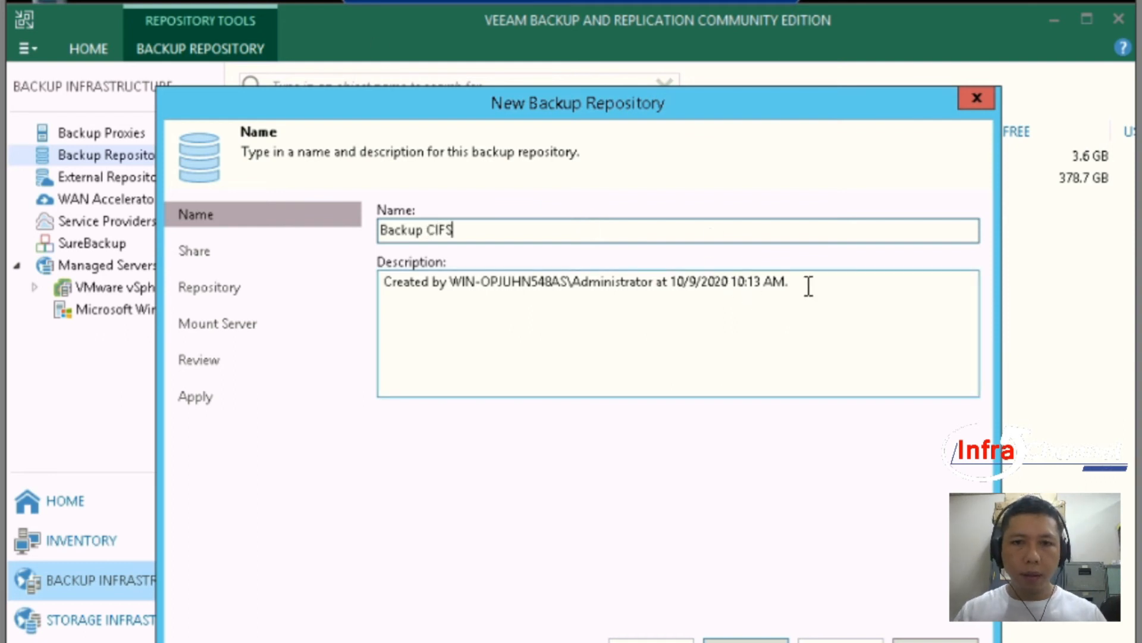
Step: Replace the new repository's description with "CIFS Repositories" and proceed to the share settings
key("Tab")
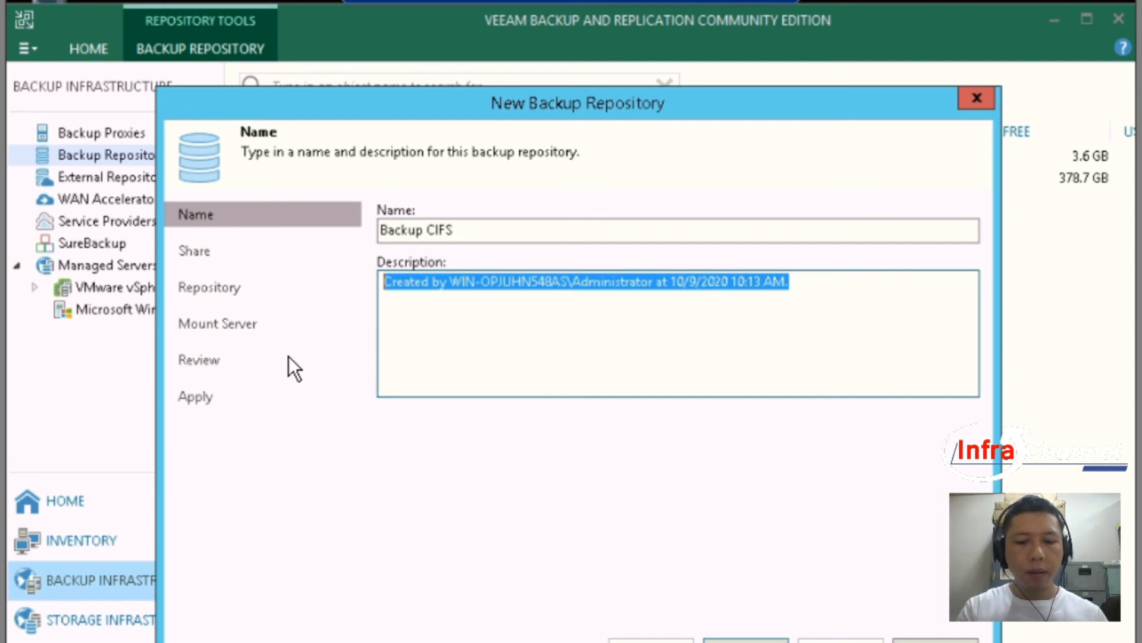
type("CI")
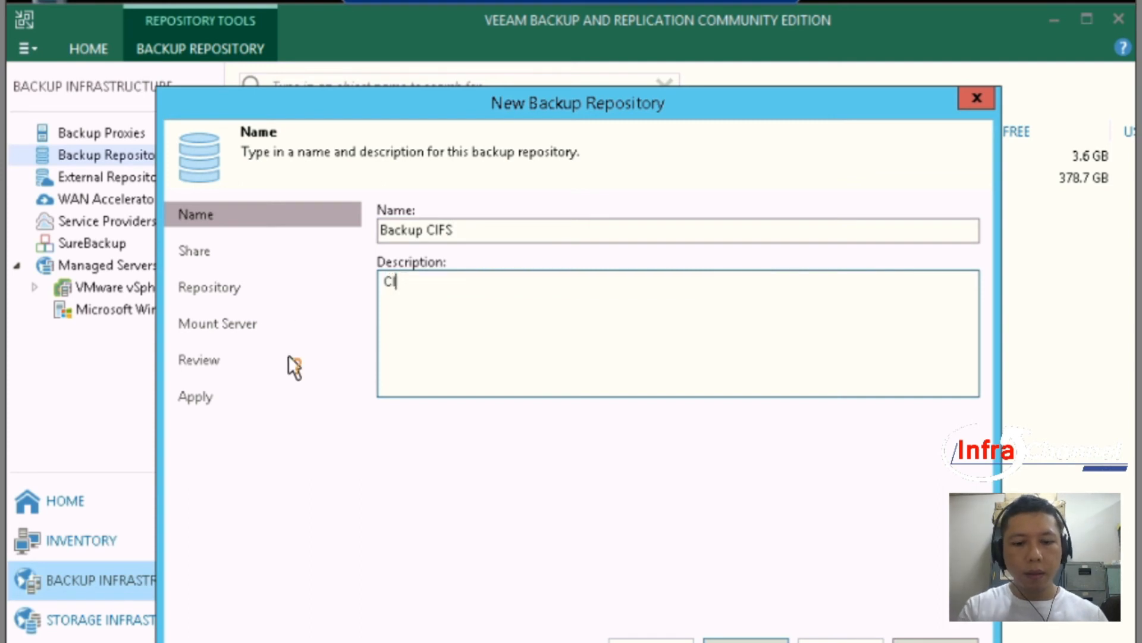
type("FS Repositories")
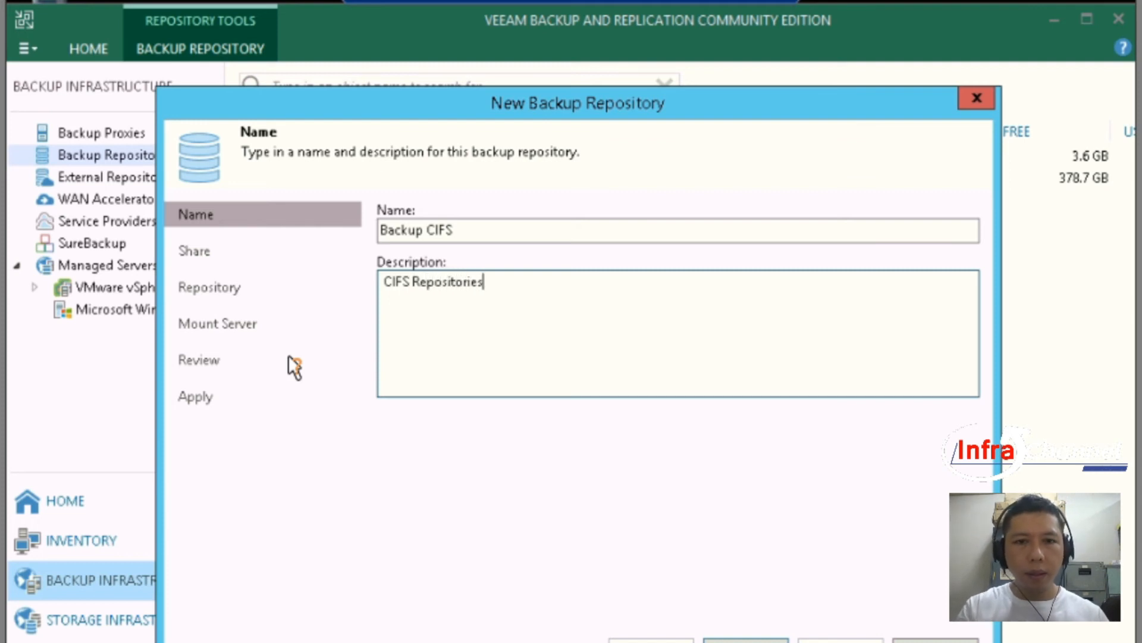
left_click(746, 641)
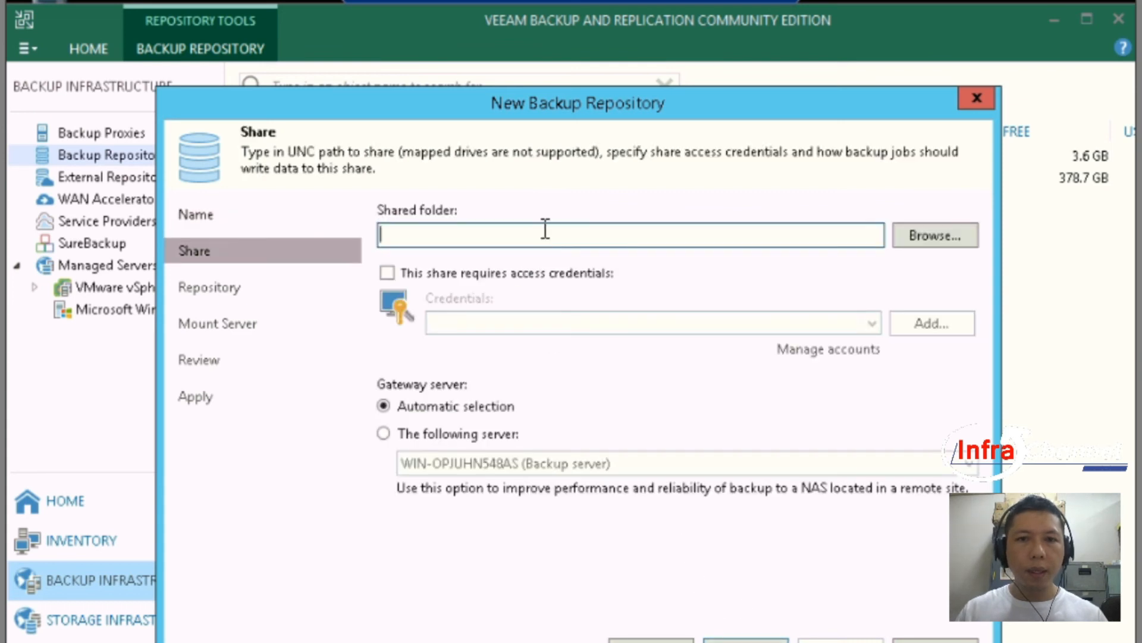
Step: Try to use the copied link "CIFS (file://Fileserver/cifs)" as the shared folder and browse the network for the share
right_click(545, 228)
left_click(587, 316)
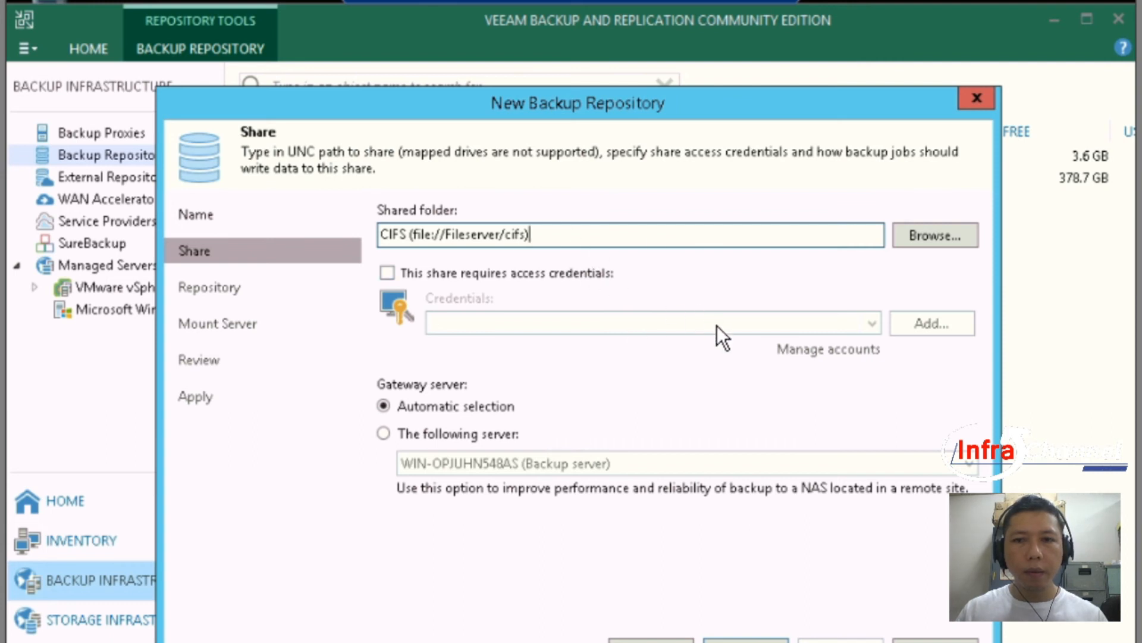
left_click(945, 242)
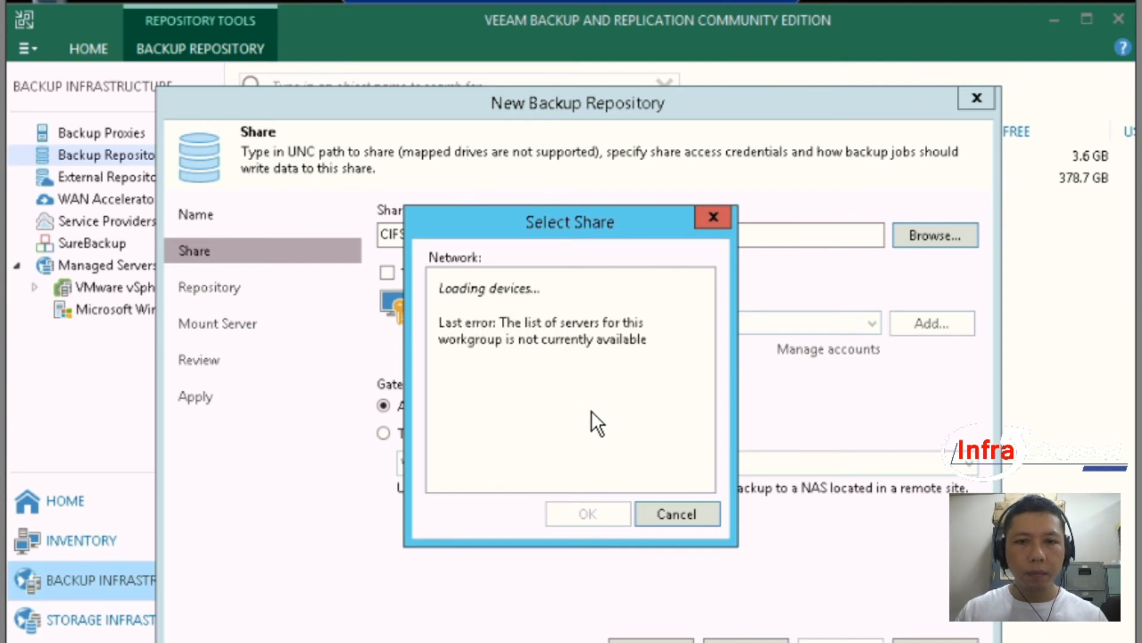
left_click(676, 512)
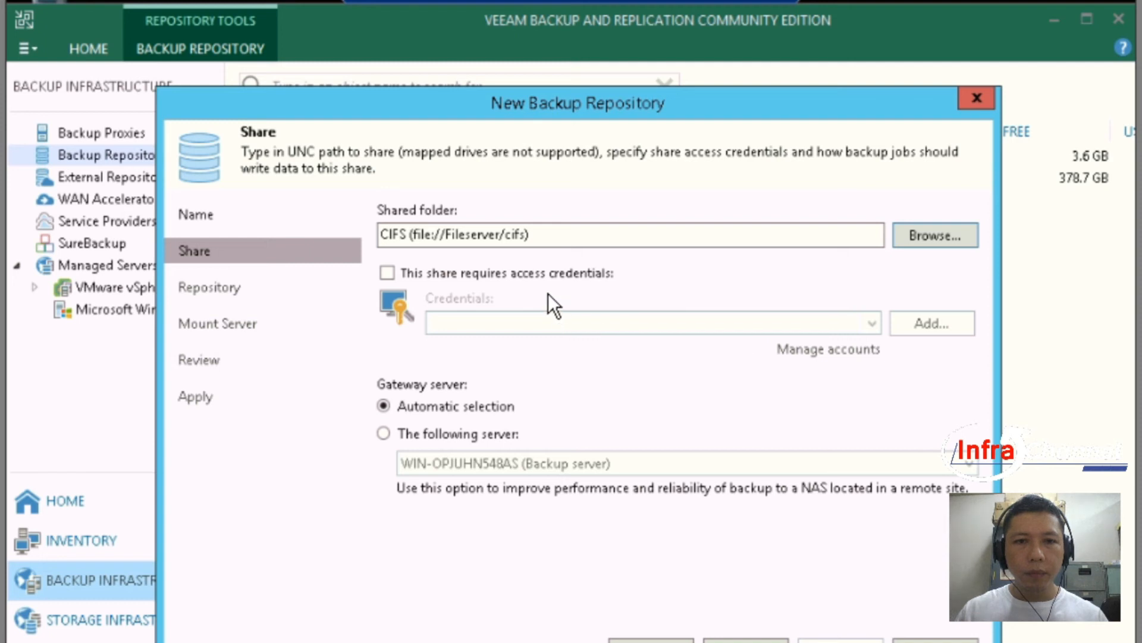
left_click_drag(571, 233, 352, 233)
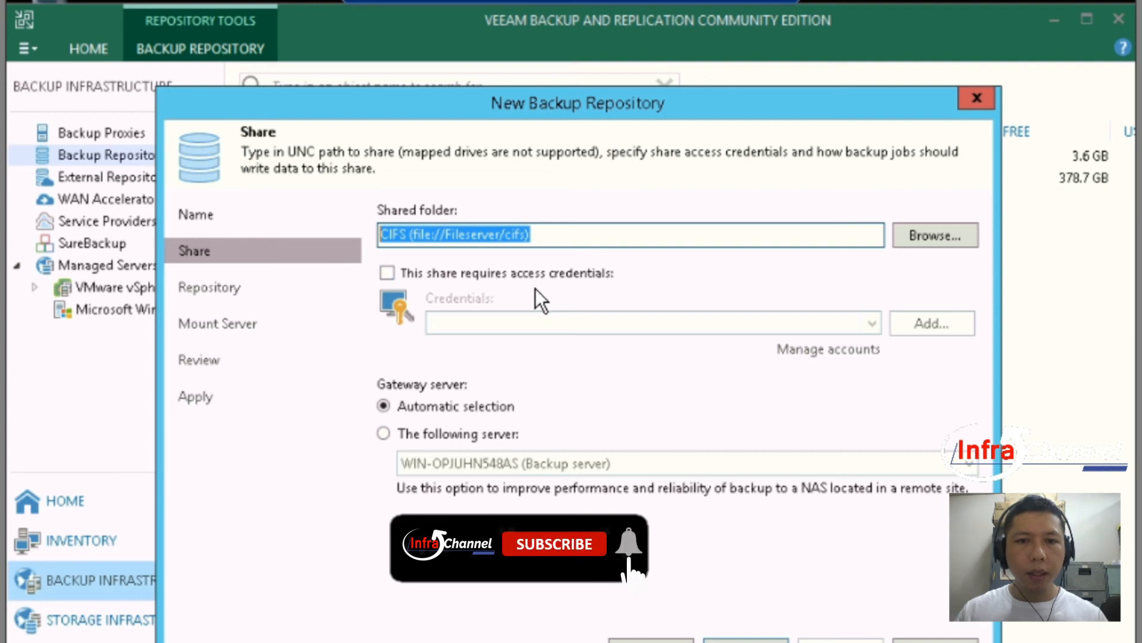
Step: Require access credentials for the share and add the administrator account with its password
left_click(544, 272)
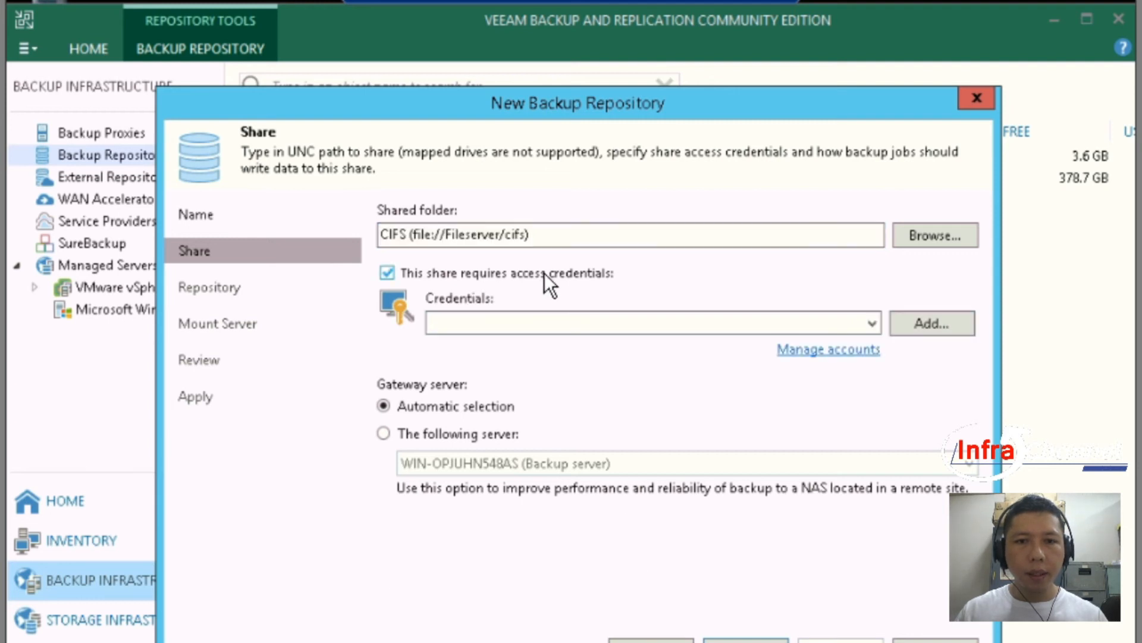
left_click(921, 323)
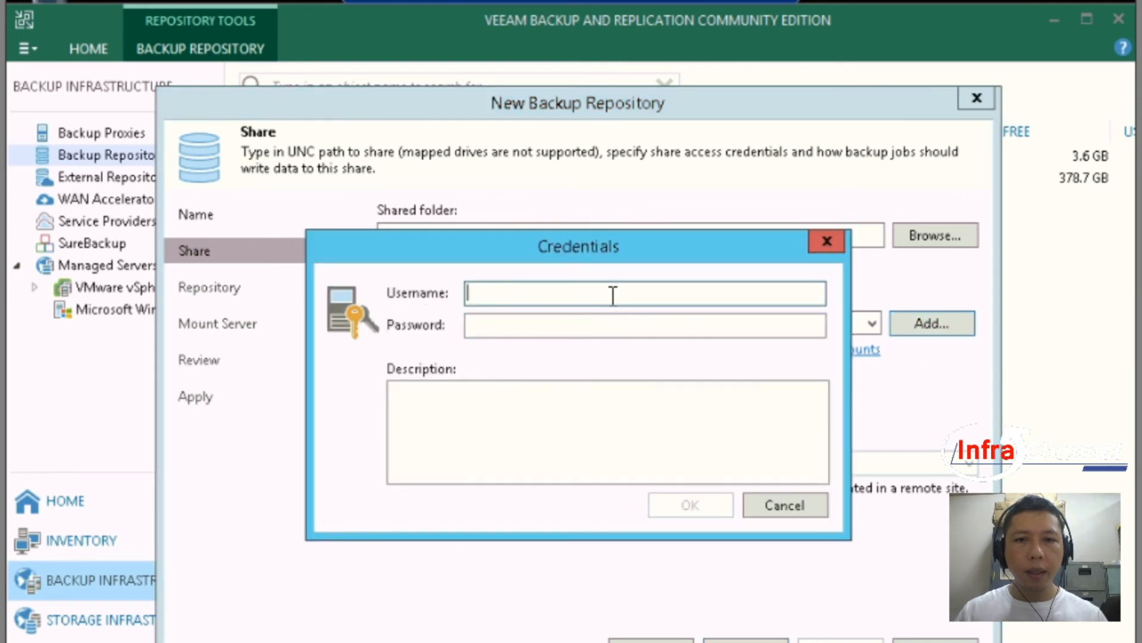
type("ad")
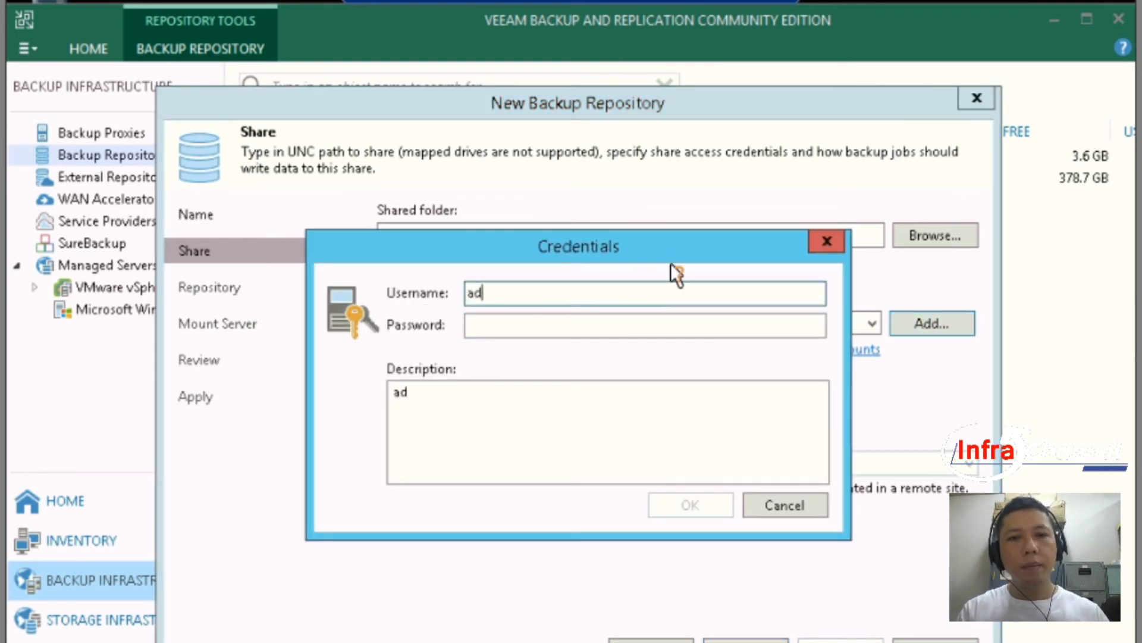
type("ministrator")
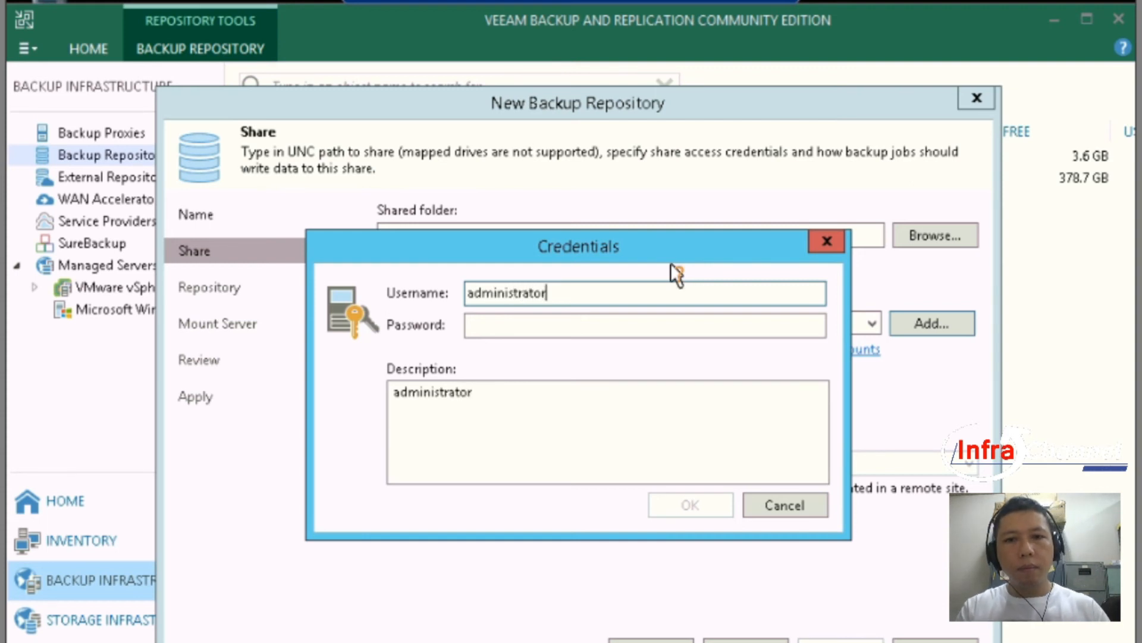
key("Tab")
type("*****")
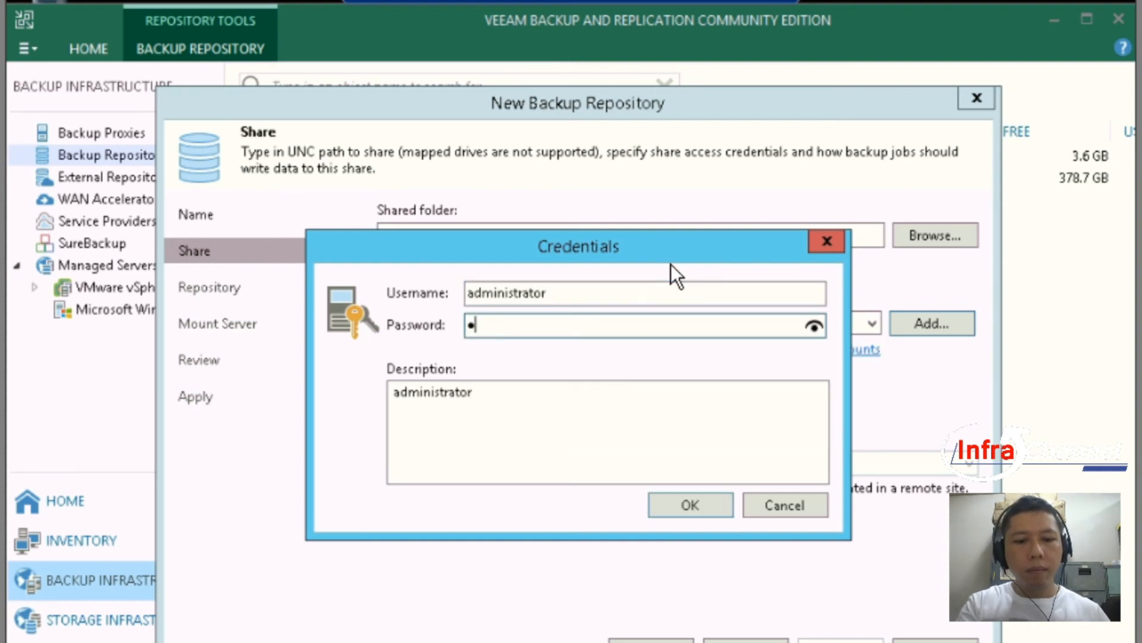
type("****")
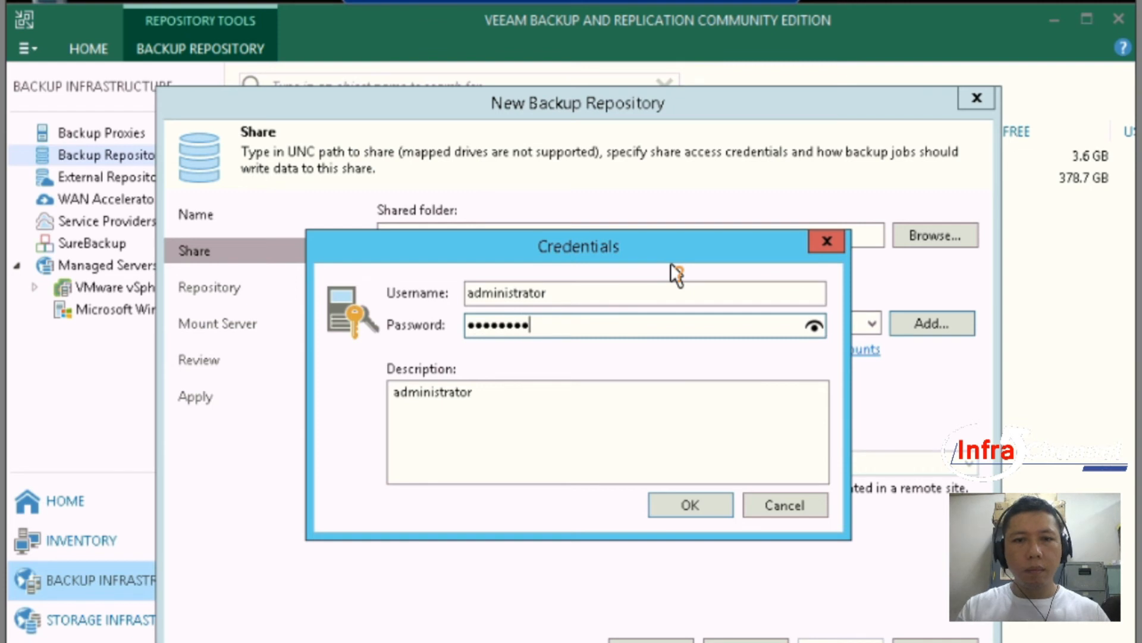
left_click(701, 503)
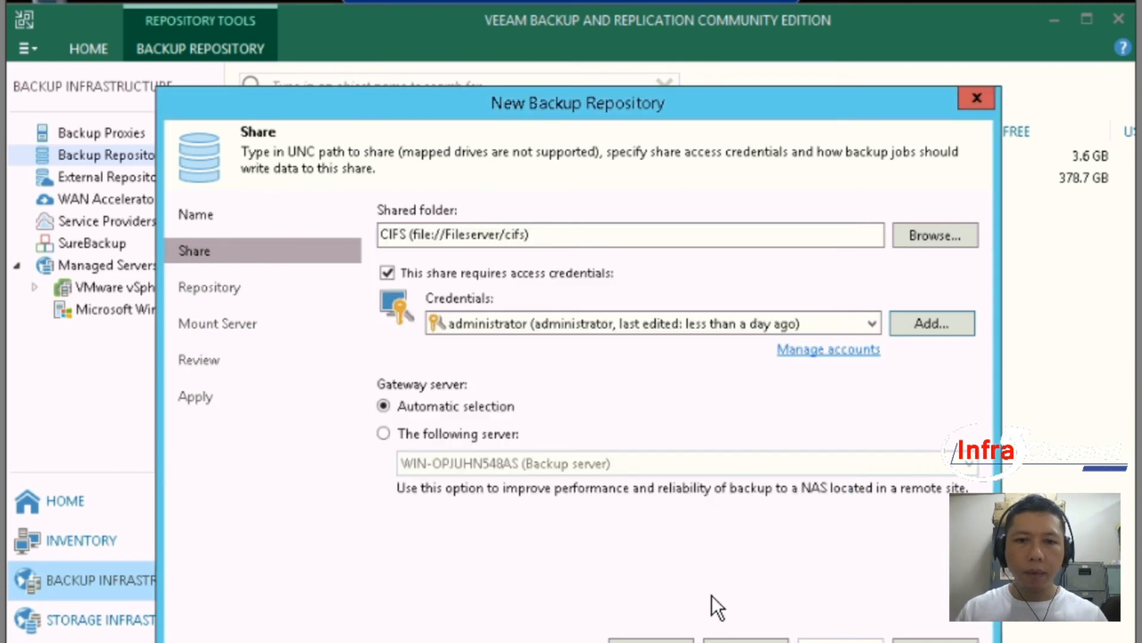
left_click(731, 639)
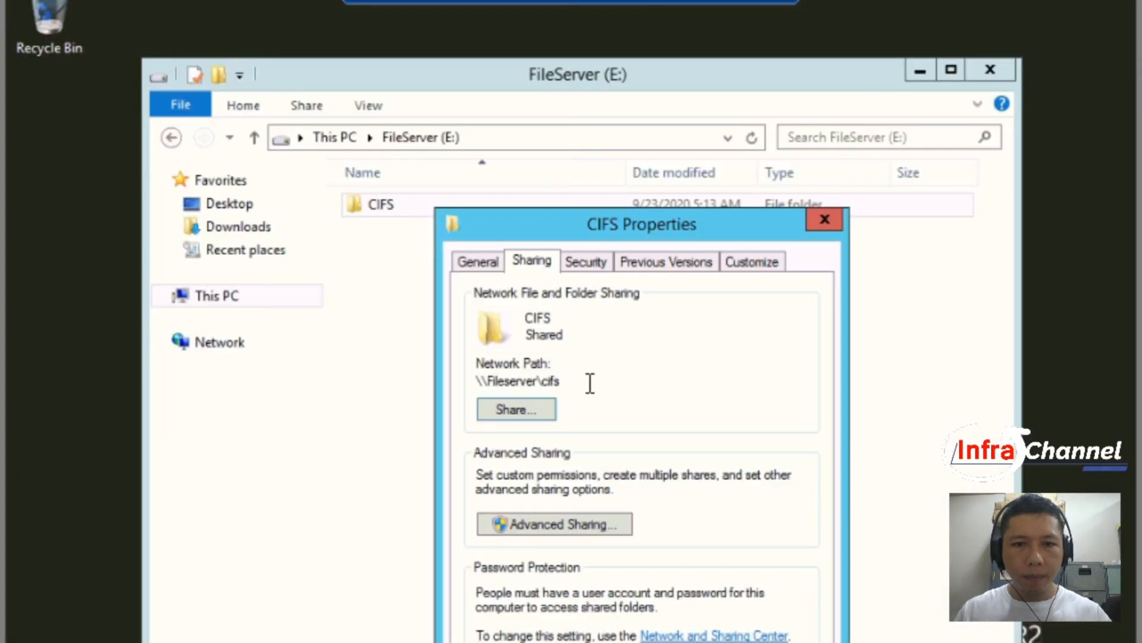
Step: Copy the network path \\Fileserver\cifs from the CIFS folder's sharing properties and use it as the repository's shared folder
left_click_drag(564, 382, 477, 382)
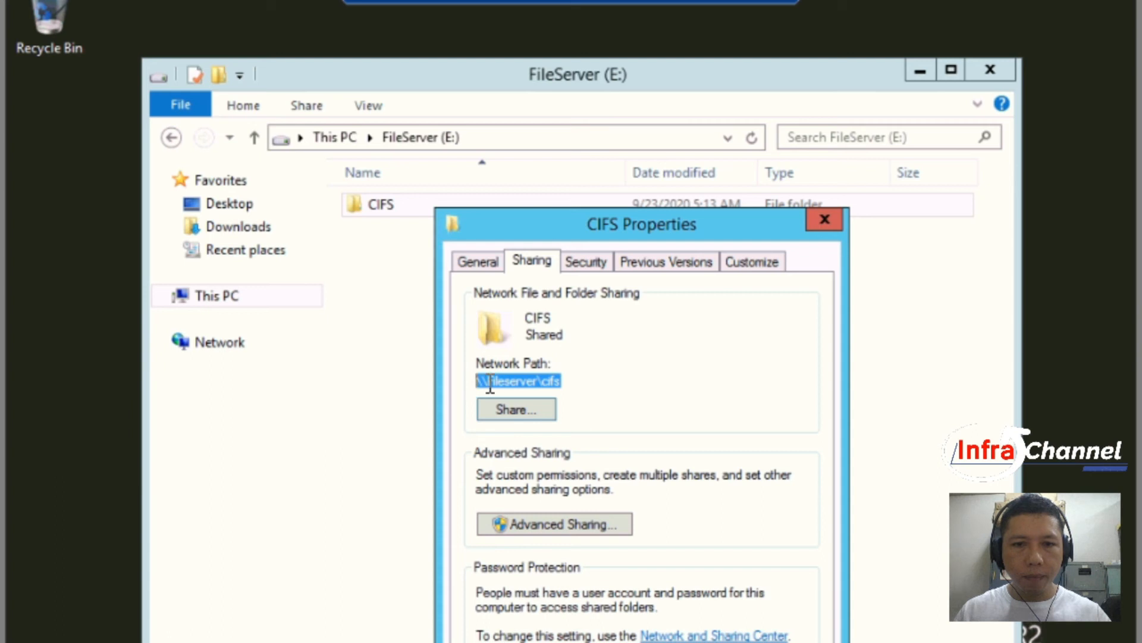
right_click(513, 381)
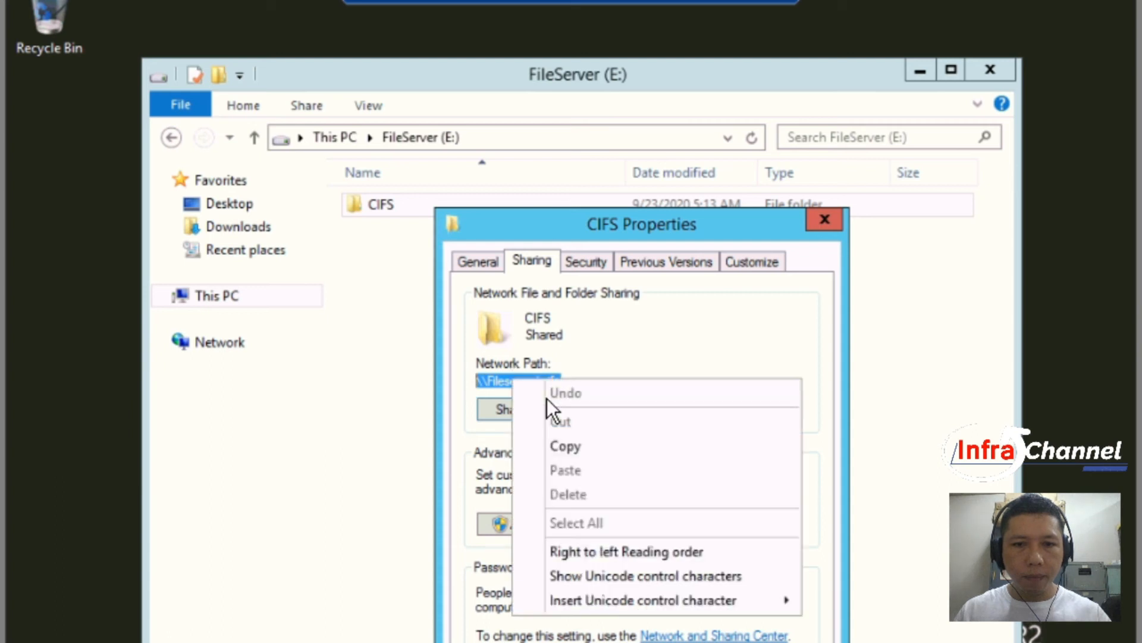
left_click(561, 446)
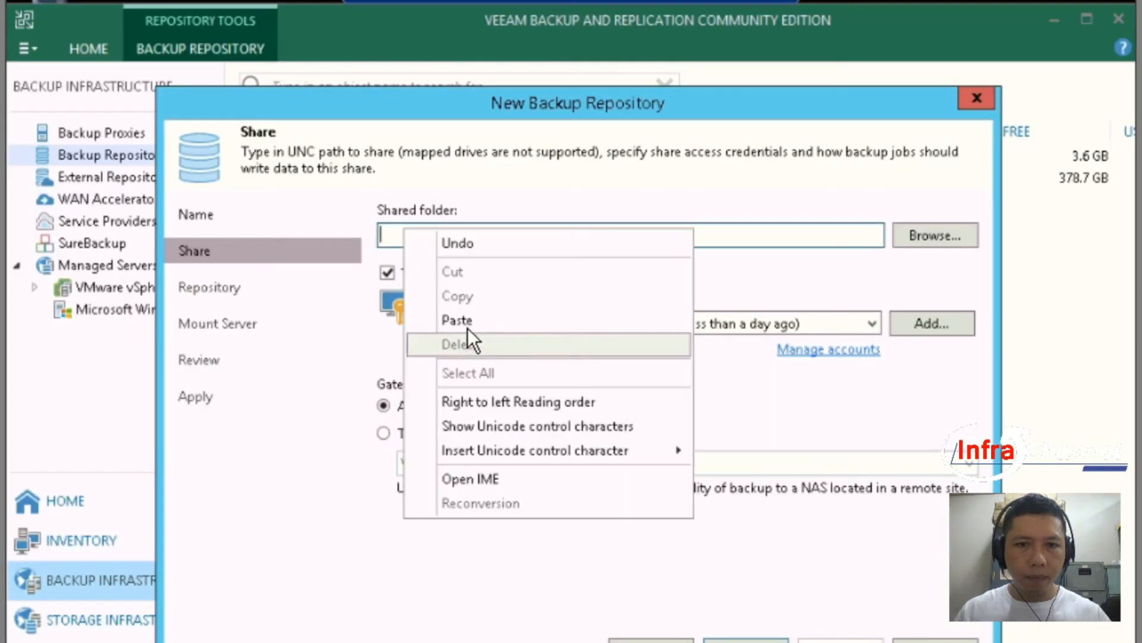
left_click(468, 322)
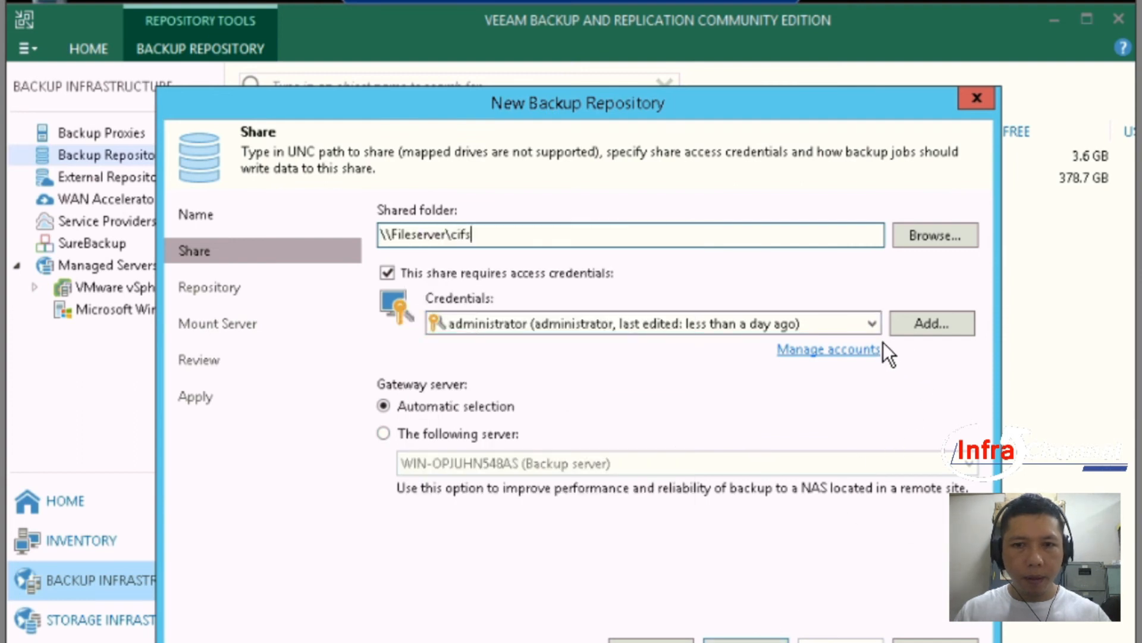
left_click(745, 639)
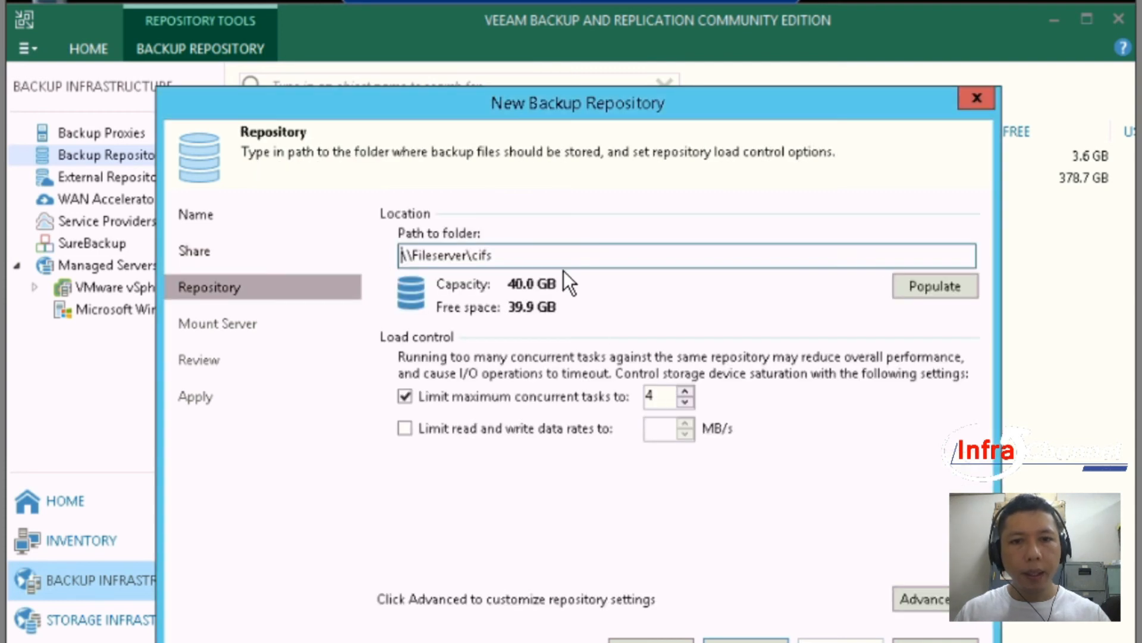
Step: Populate the capacity and free space for the \\Fileserver\cifs folder and accept the default storage compatibility settings
left_click_drag(524, 250, 344, 271)
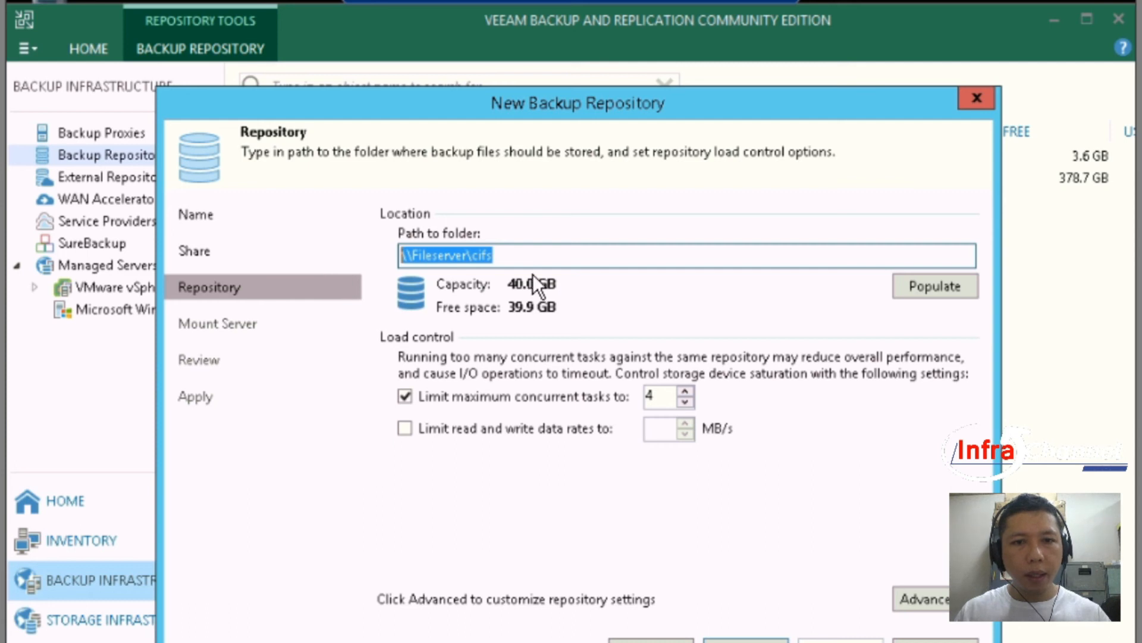
left_click(558, 257)
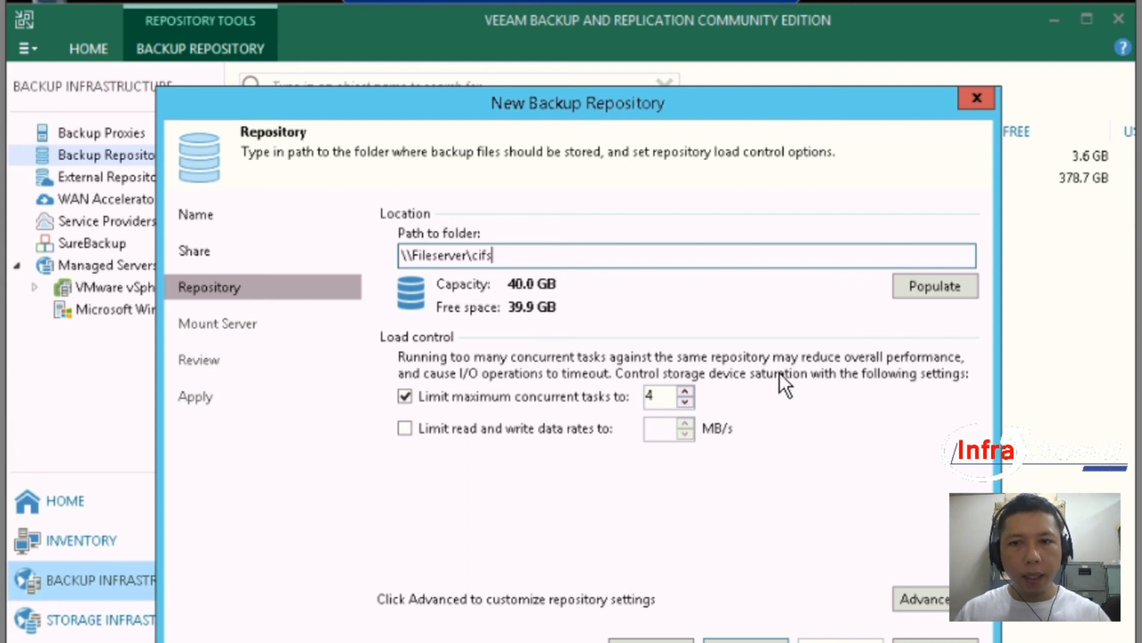
left_click(946, 291)
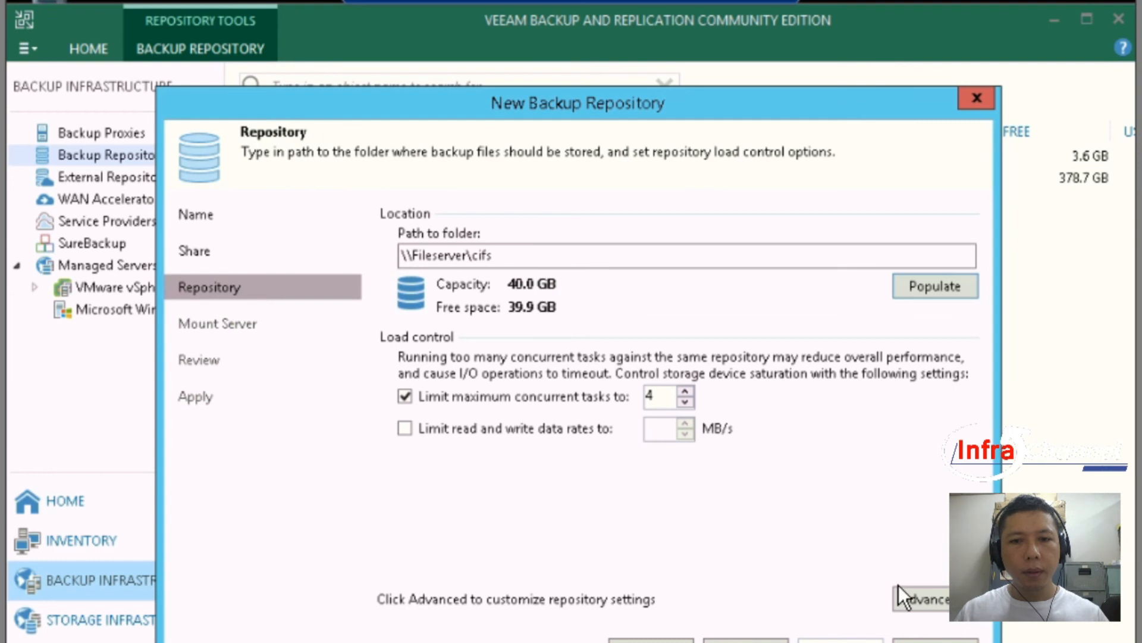
left_click(932, 594)
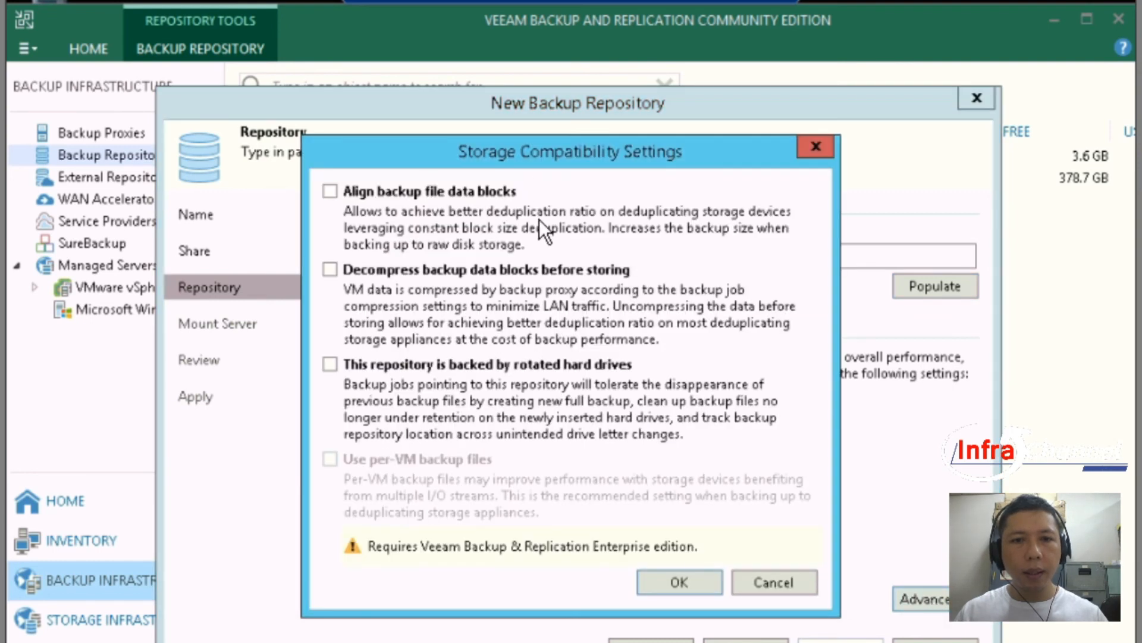
left_click(690, 583)
left_click(746, 640)
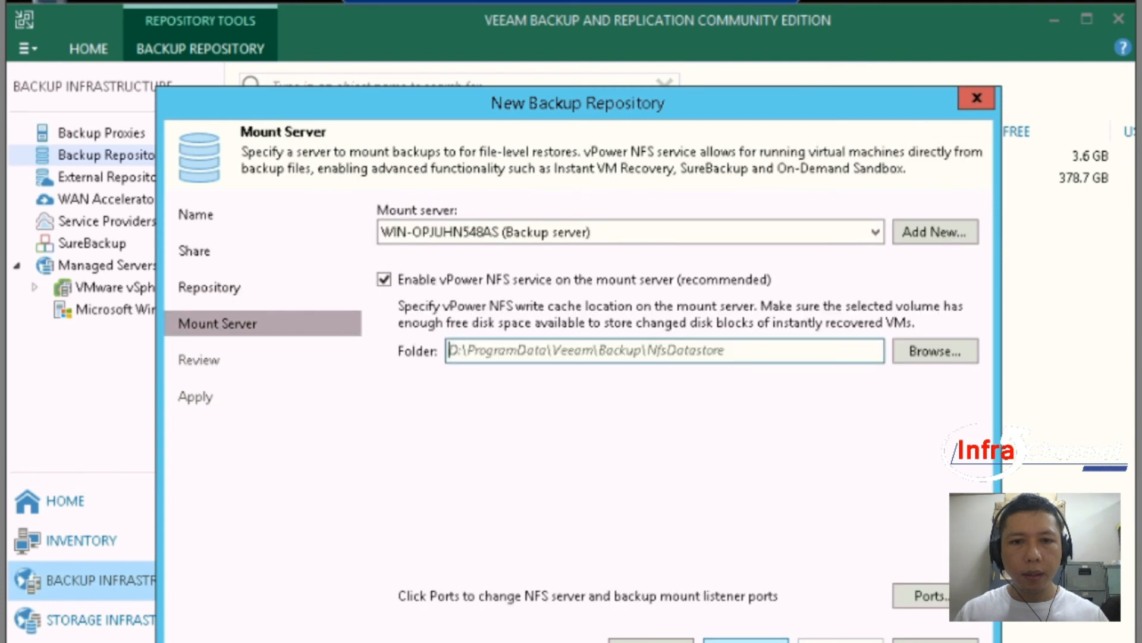
Step: Accept WIN-OPJUHN548AS (Backup server) as the mount server, with D:\ProgramData\Veeam\Backup\NfsDatastore as the vPower NFS folder
left_click(648, 232)
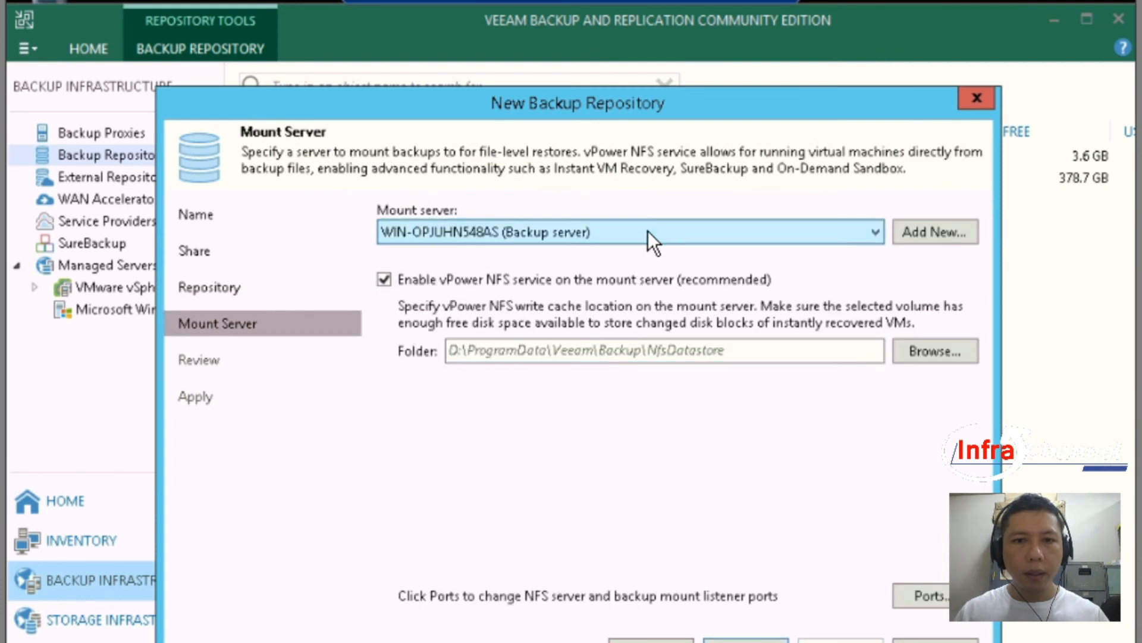
left_click(648, 231)
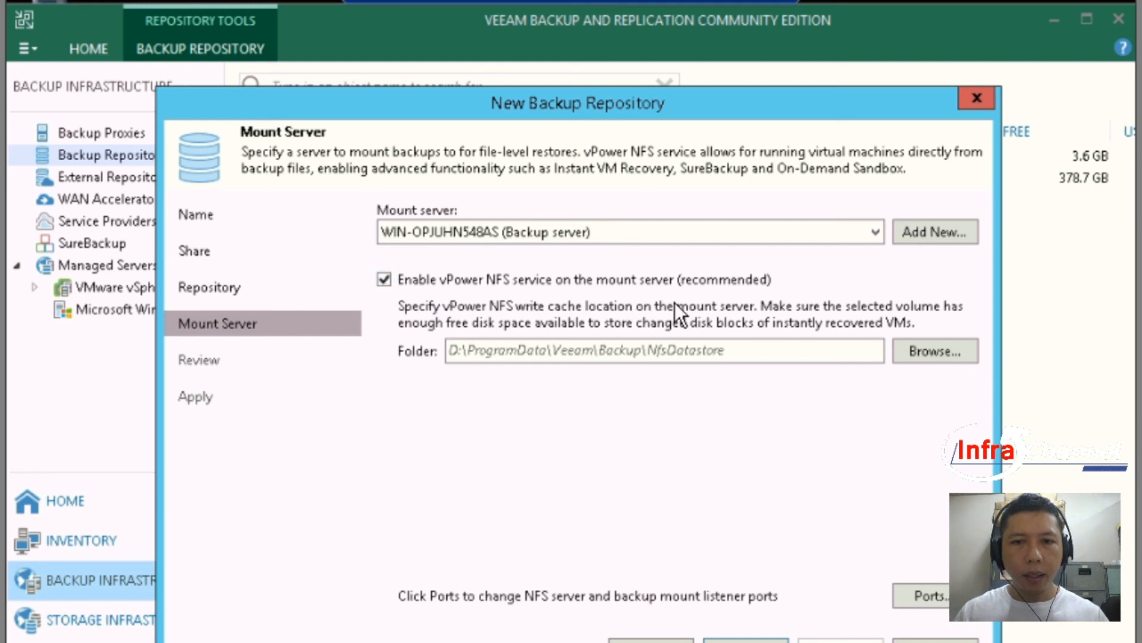
left_click_drag(458, 350, 784, 398)
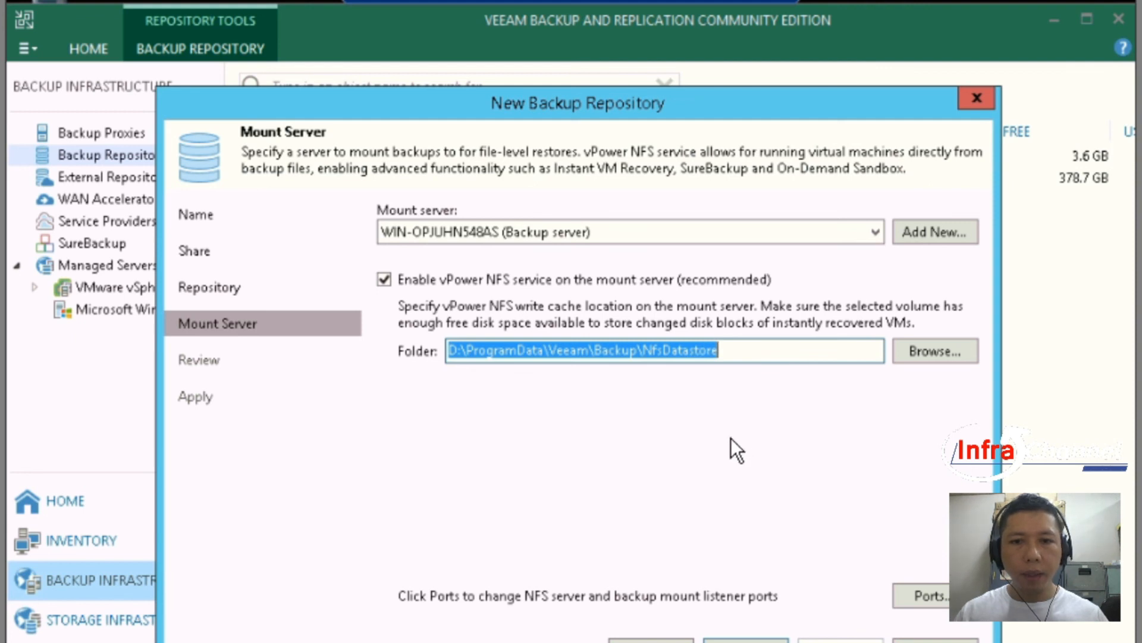
left_click(747, 640)
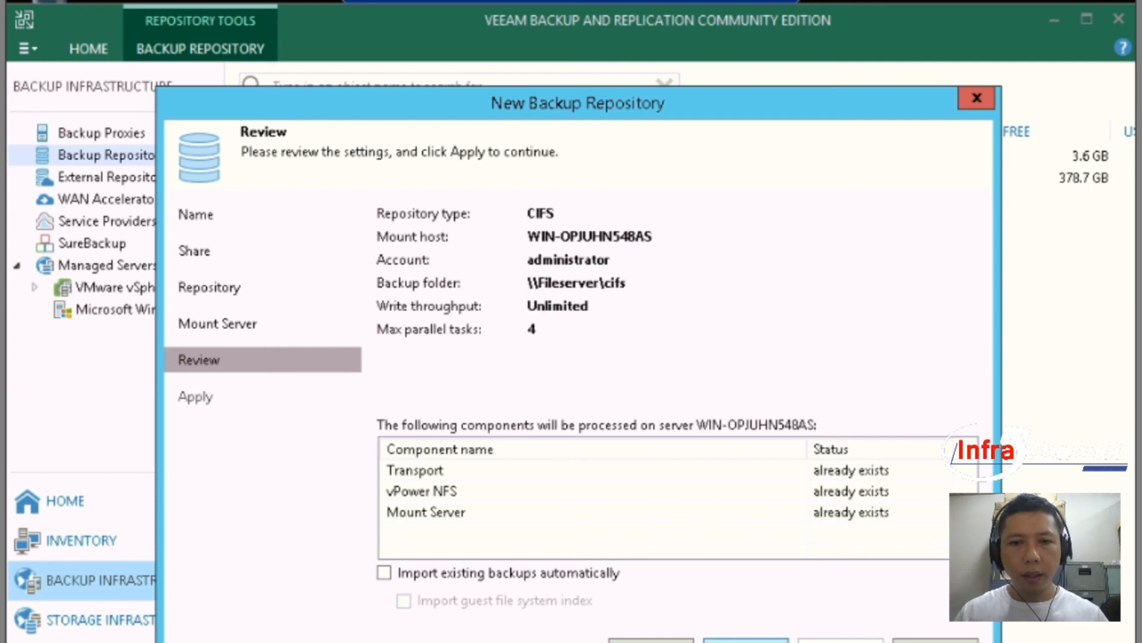
Step: Apply the reviewed repository settings, check the creation log and finish the wizard
left_click(746, 640)
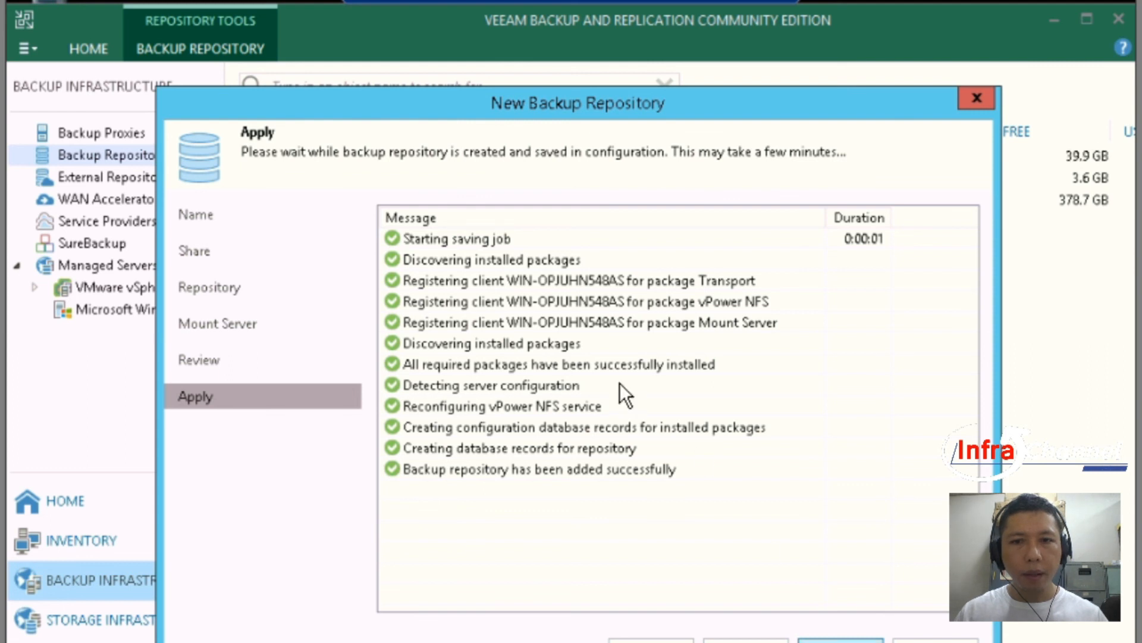
left_click(471, 235)
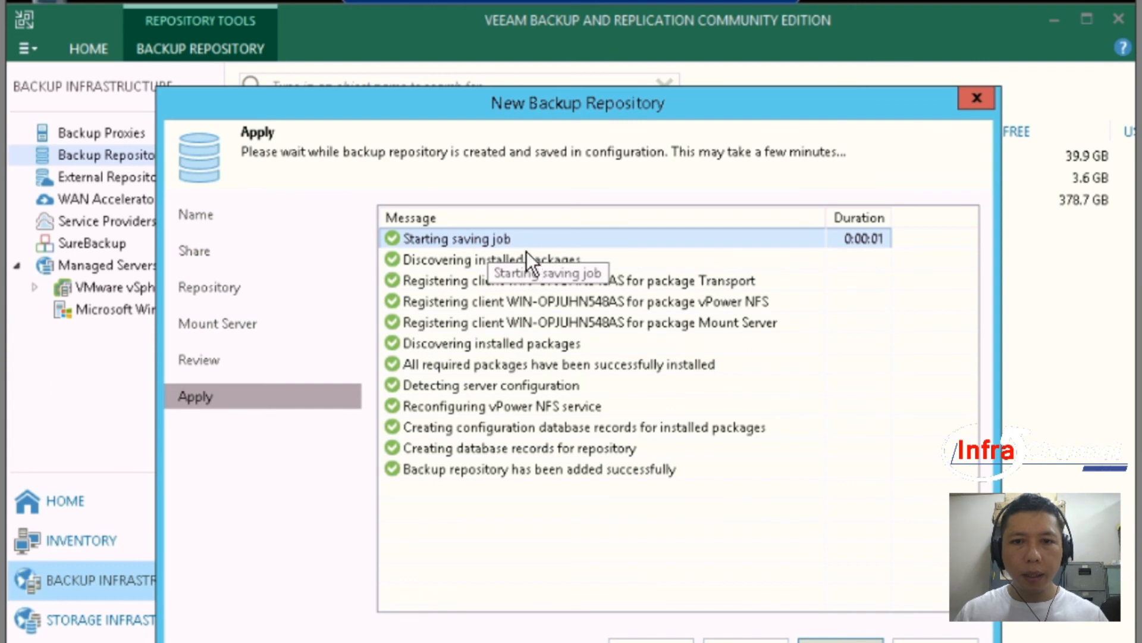
left_click(533, 469)
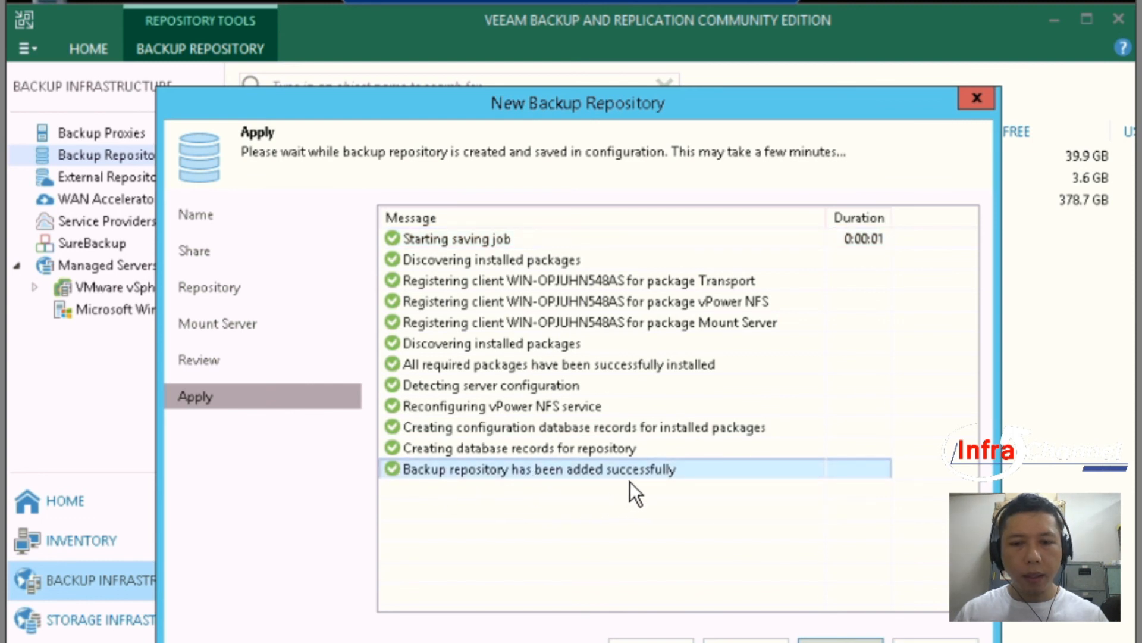
left_click(841, 640)
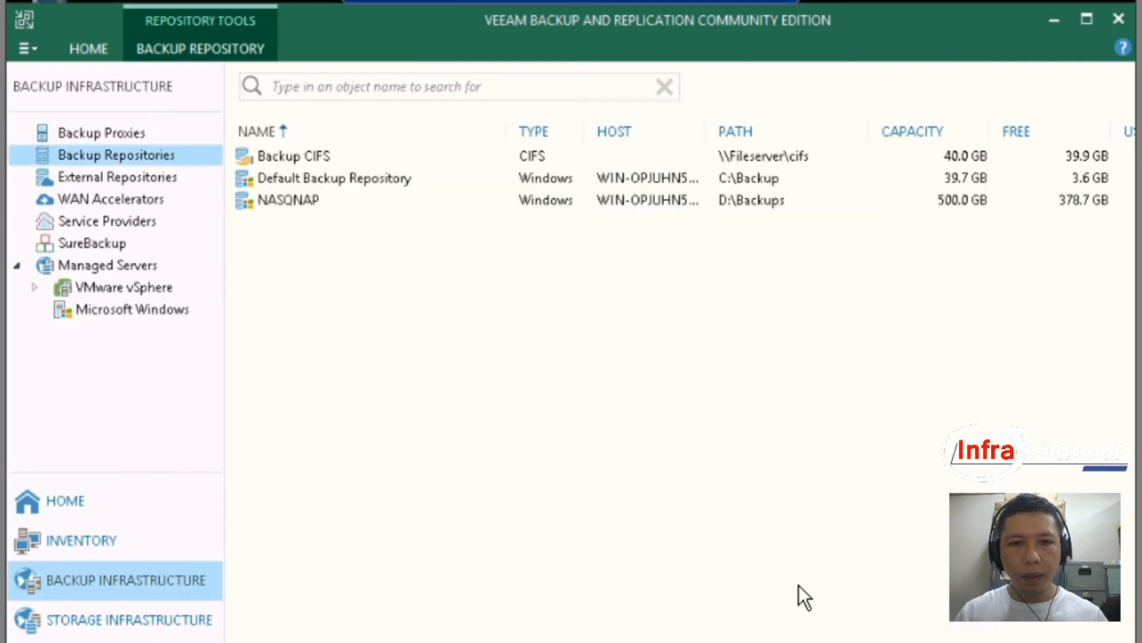
Step: Look over the Backup CIFS, Default Backup Repository and NASQNAP entries in the list of backup repositories
left_click(323, 160)
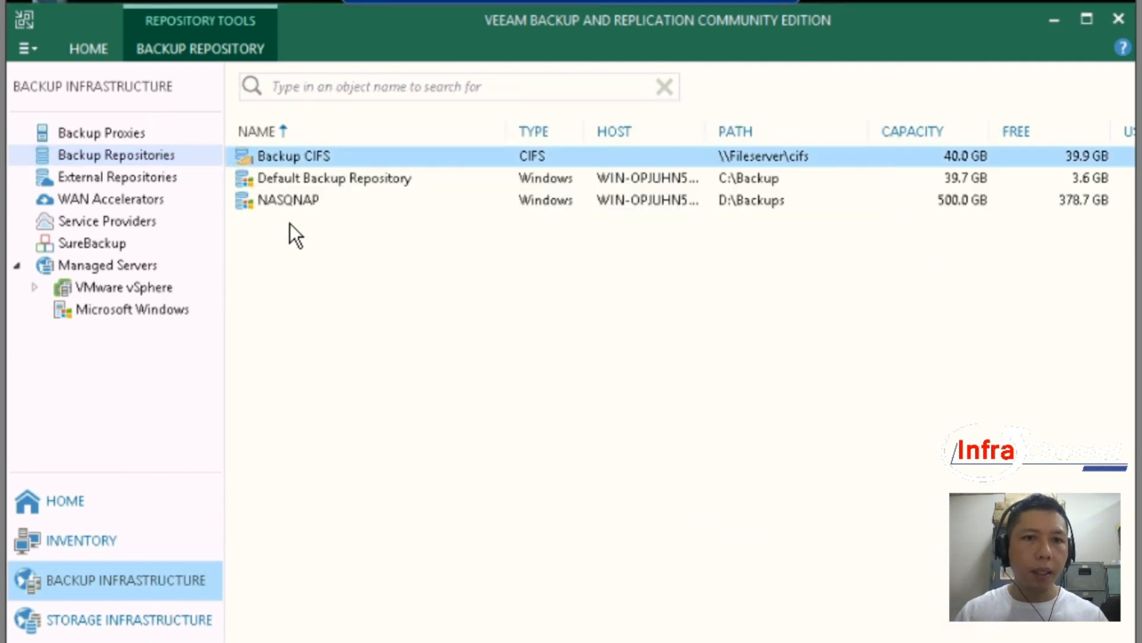
left_click(308, 177)
left_click(306, 203)
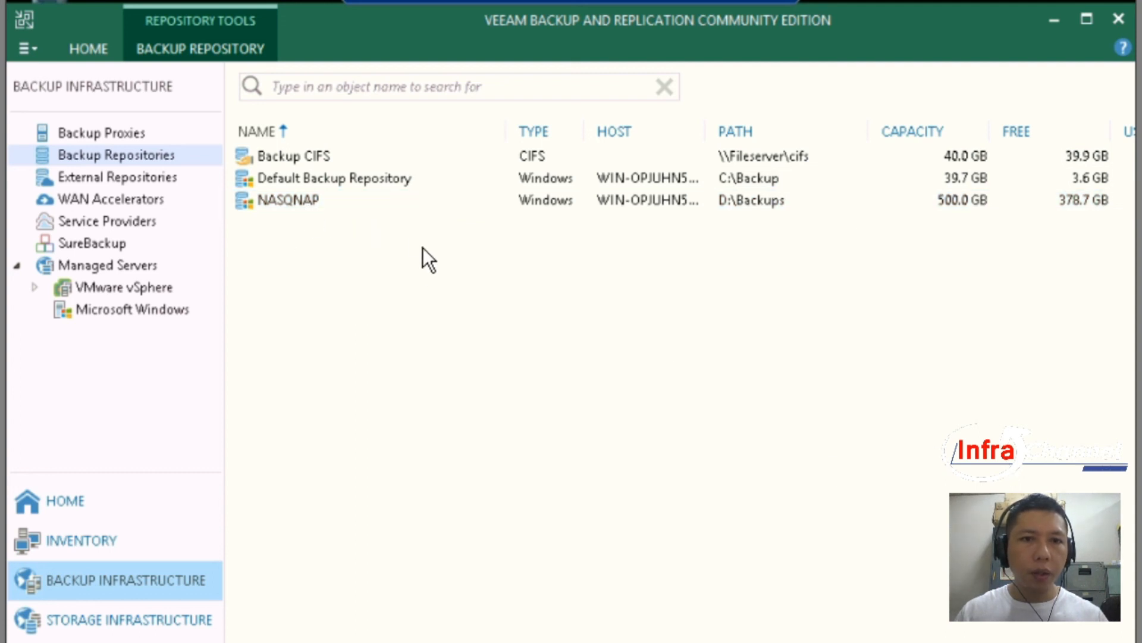
left_click(353, 151)
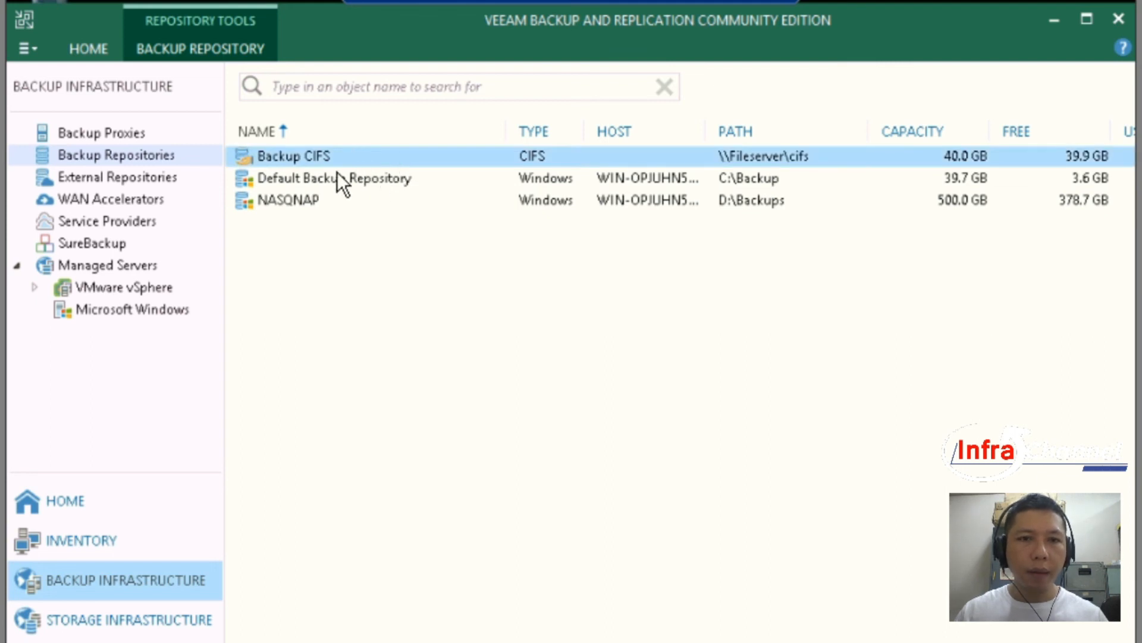
left_click(568, 304)
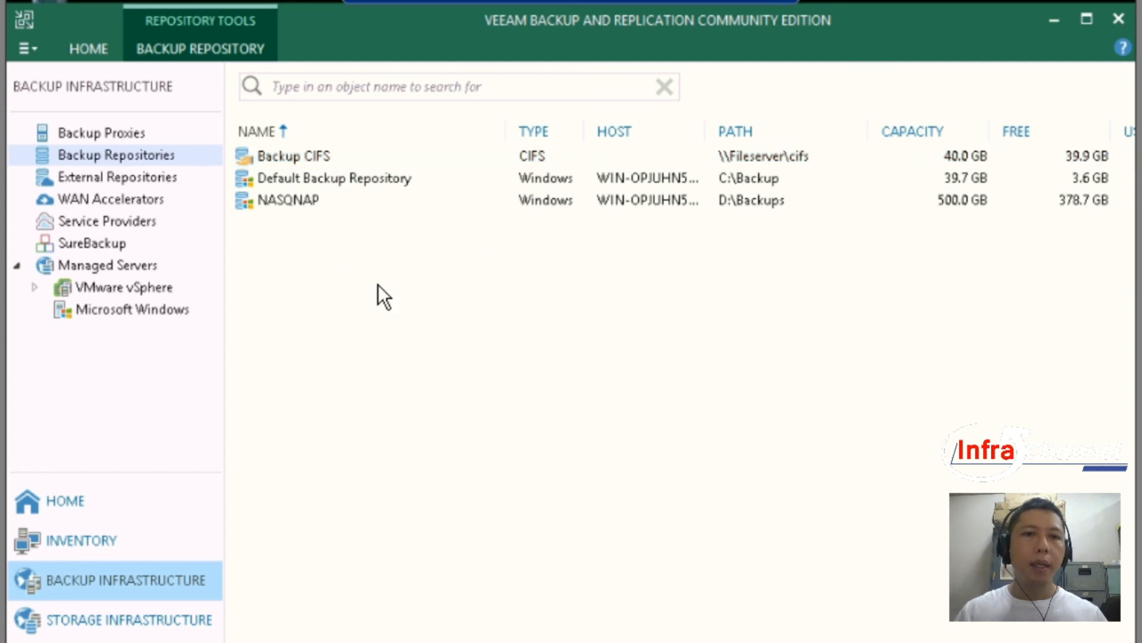